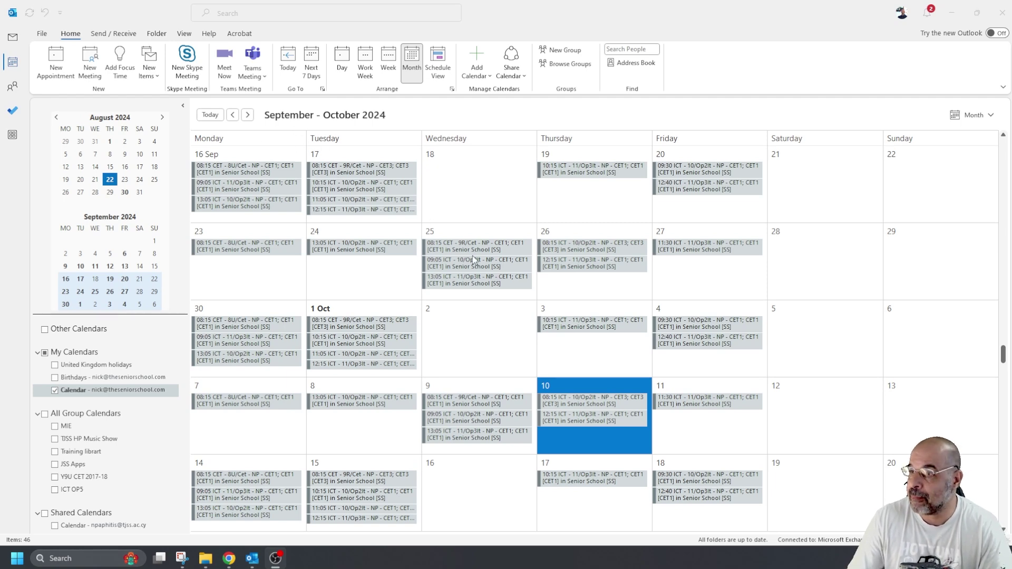
# Step: Scroll the month view to December 2024–January 2025, where lessons stop after 19 December
pyautogui.scroll(-4, 472, 255)
pyautogui.scroll(-3, 473, 257)
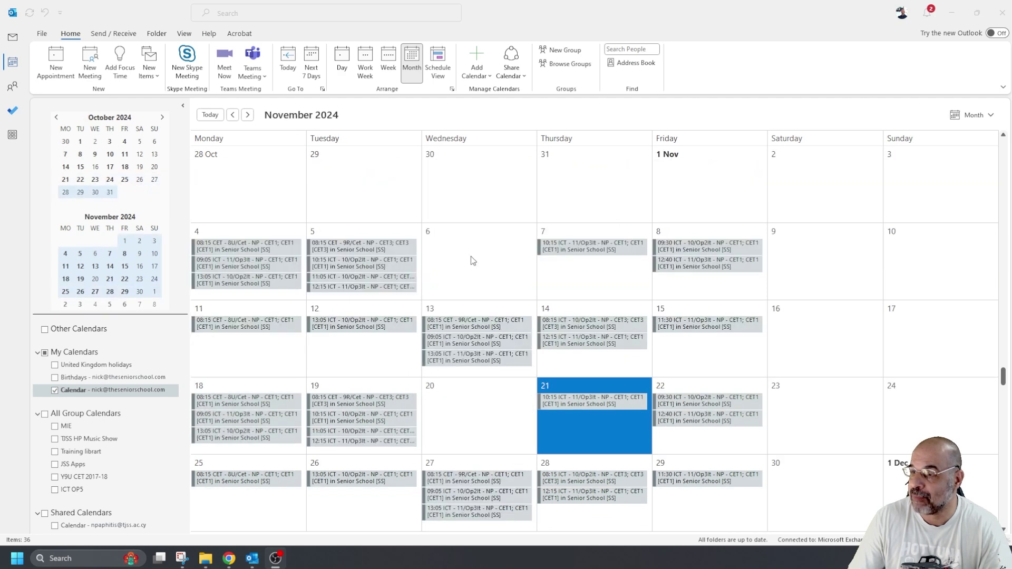
pyautogui.scroll(-5, 469, 260)
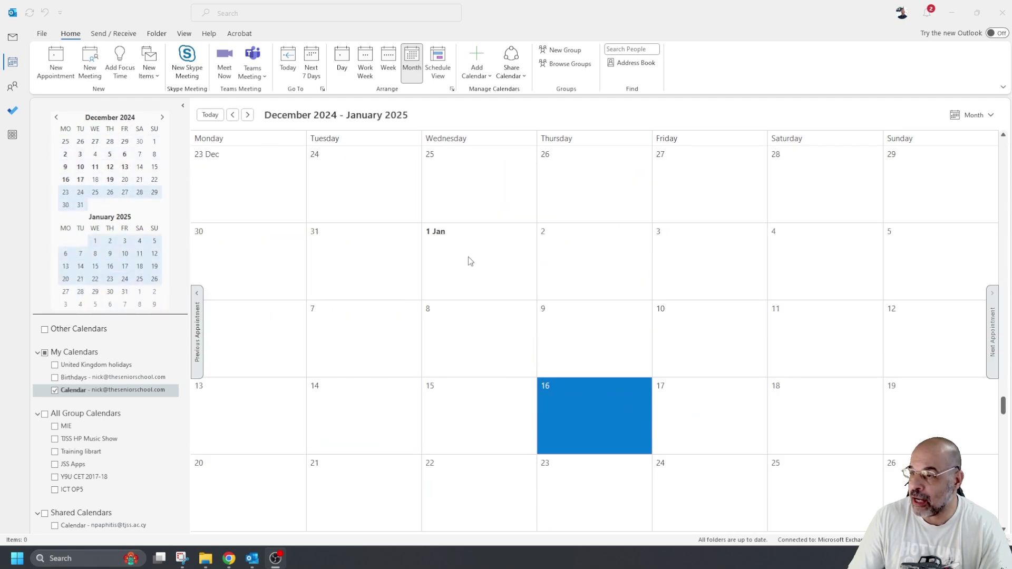
pyautogui.scroll(-1, 467, 257)
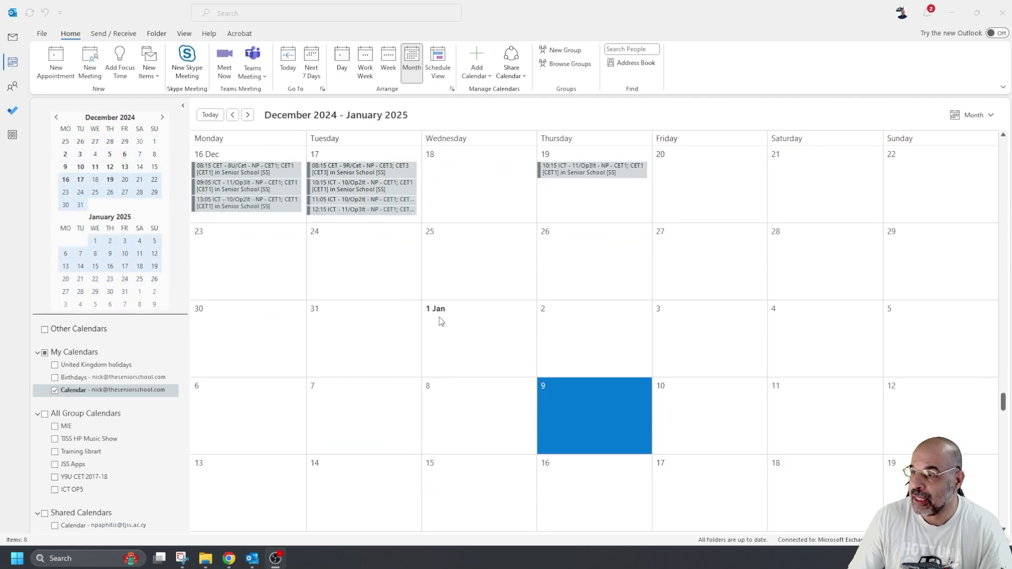
pyautogui.scroll(-2, 494, 351)
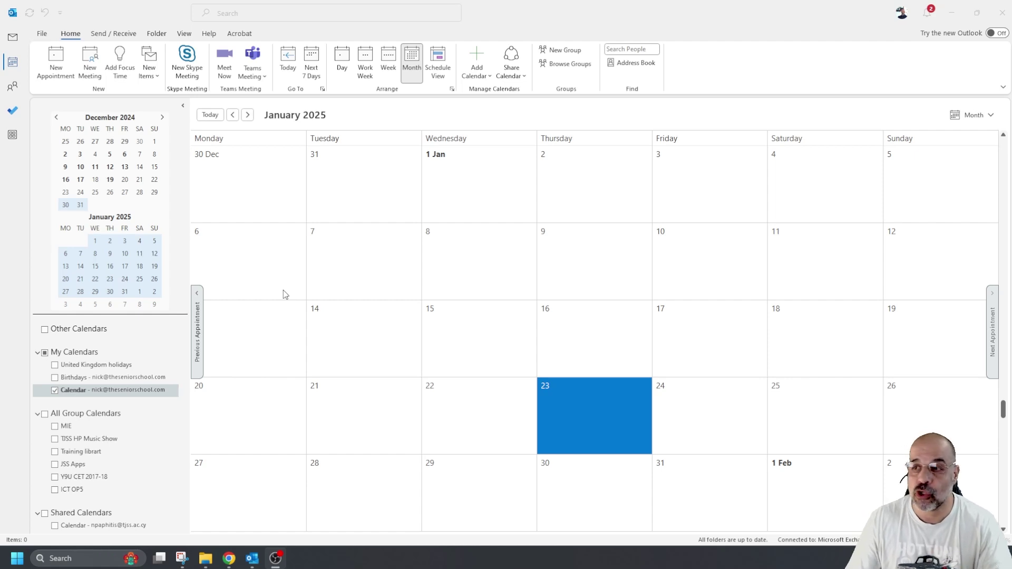
pyautogui.scroll(2, 505, 291)
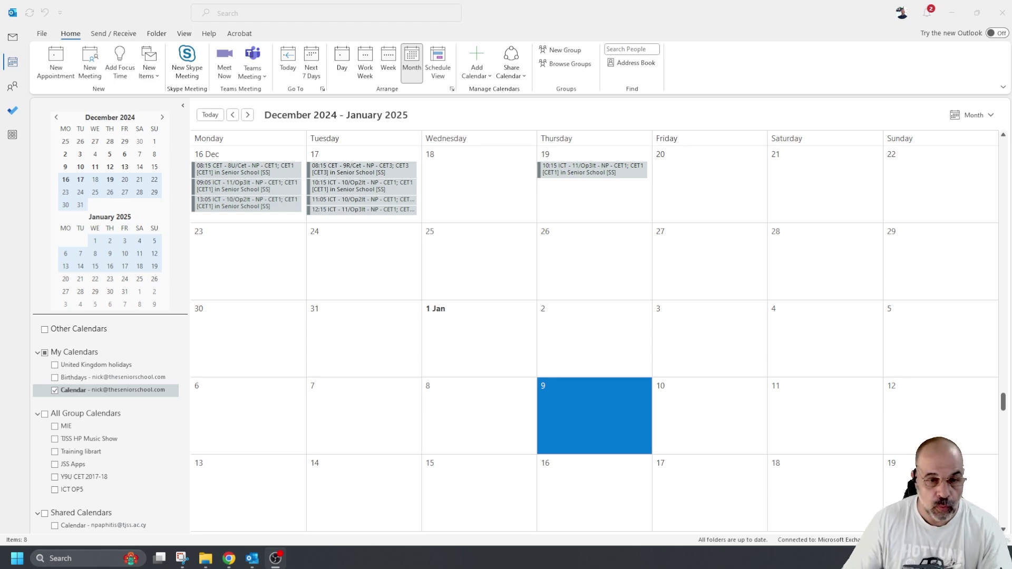
# Step: Switch to the iSAMS dashboard in Chrome and open the Wizard Bar shortcuts list
pyautogui.click(228, 558)
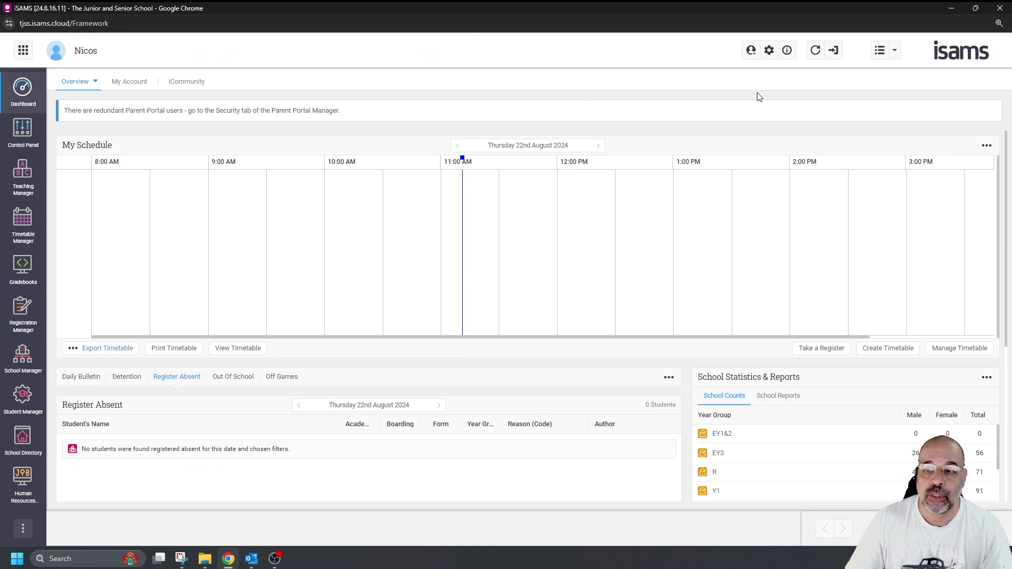
pyautogui.click(879, 55)
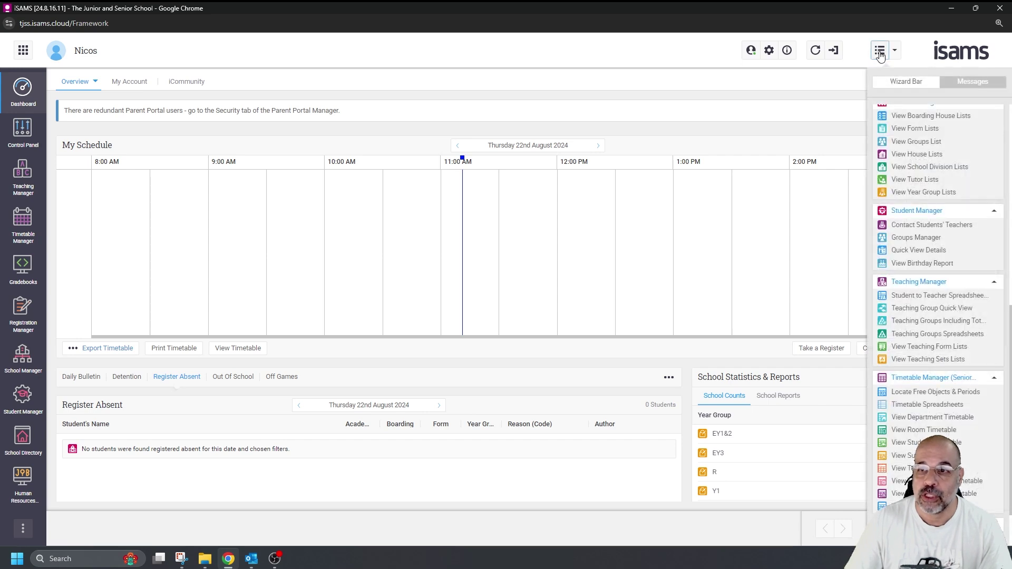
pyautogui.click(879, 55)
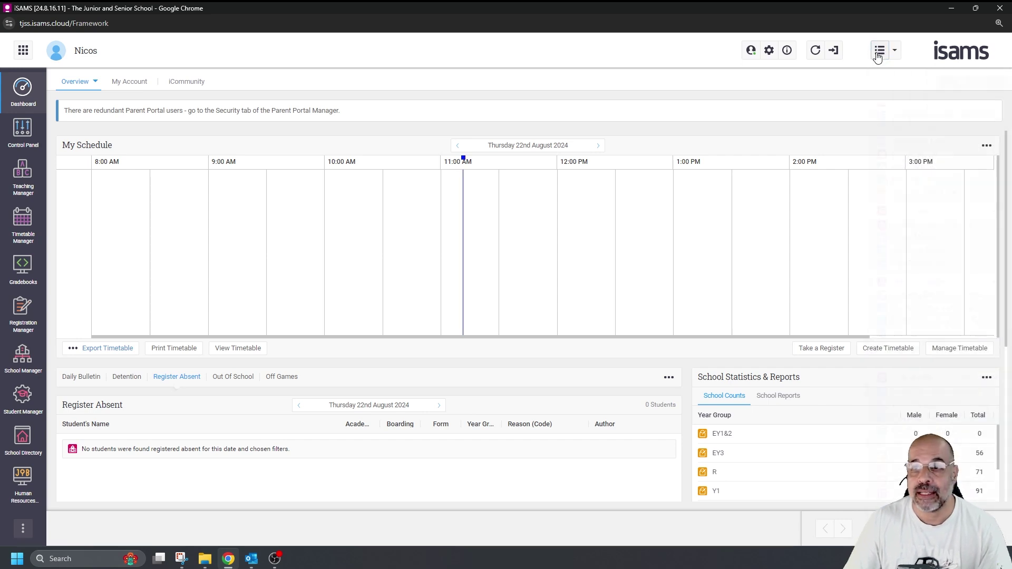
pyautogui.click(879, 54)
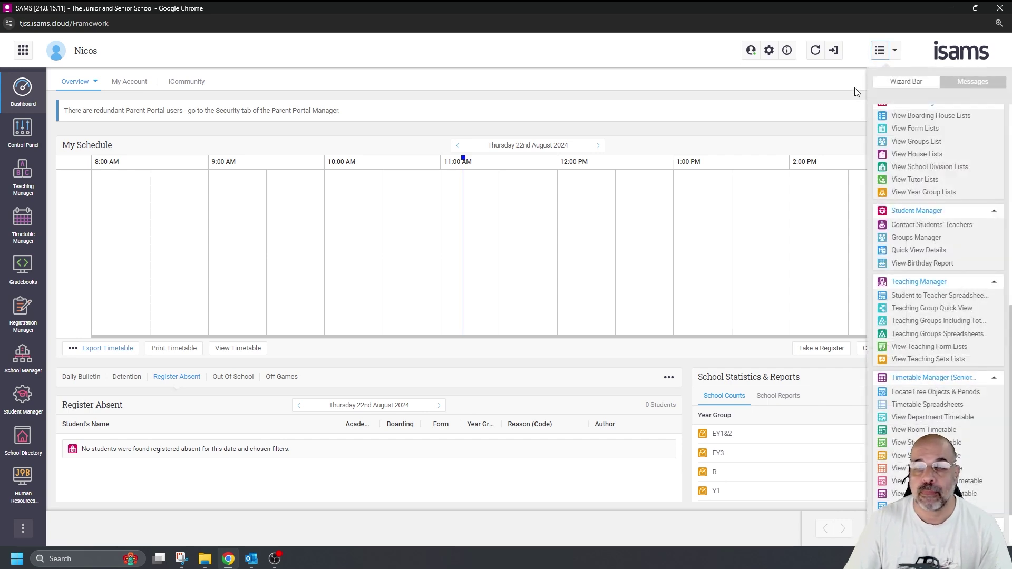
# Step: Dock the shortcuts panel beside the page and scroll to Timetable Manager
pyautogui.click(895, 52)
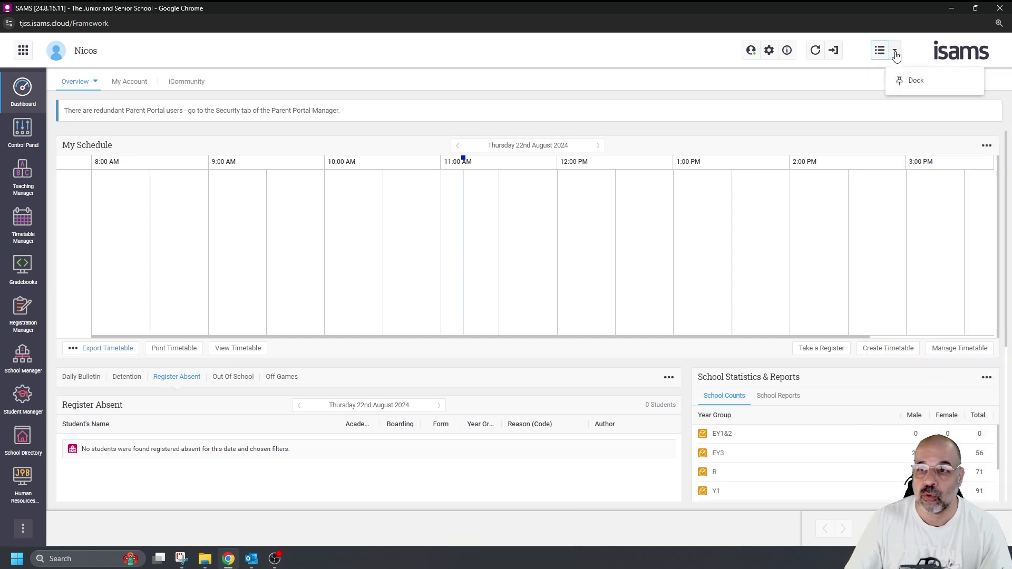
pyautogui.click(914, 81)
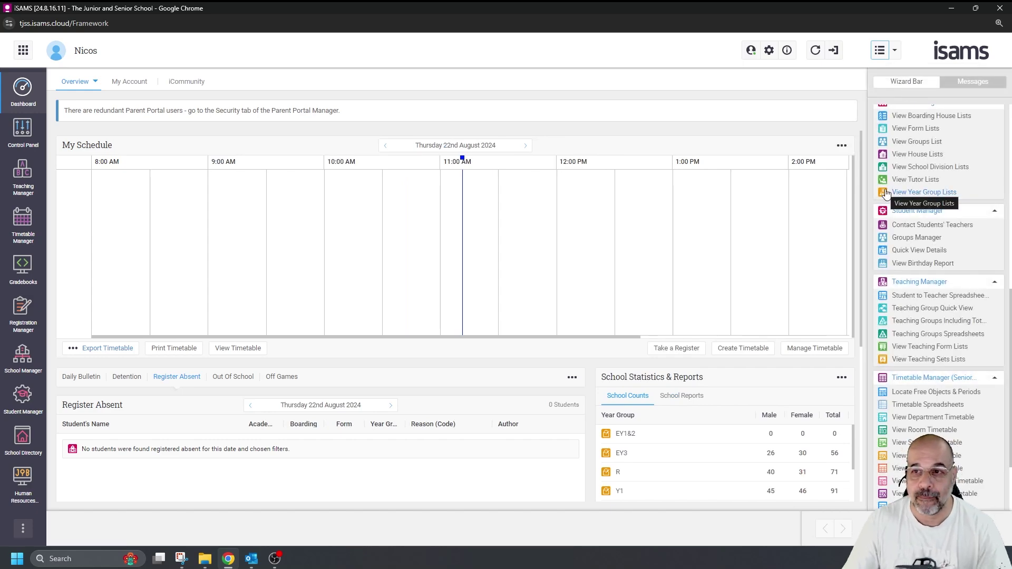
pyautogui.scroll(-2, 927, 263)
pyautogui.scroll(-3, 928, 258)
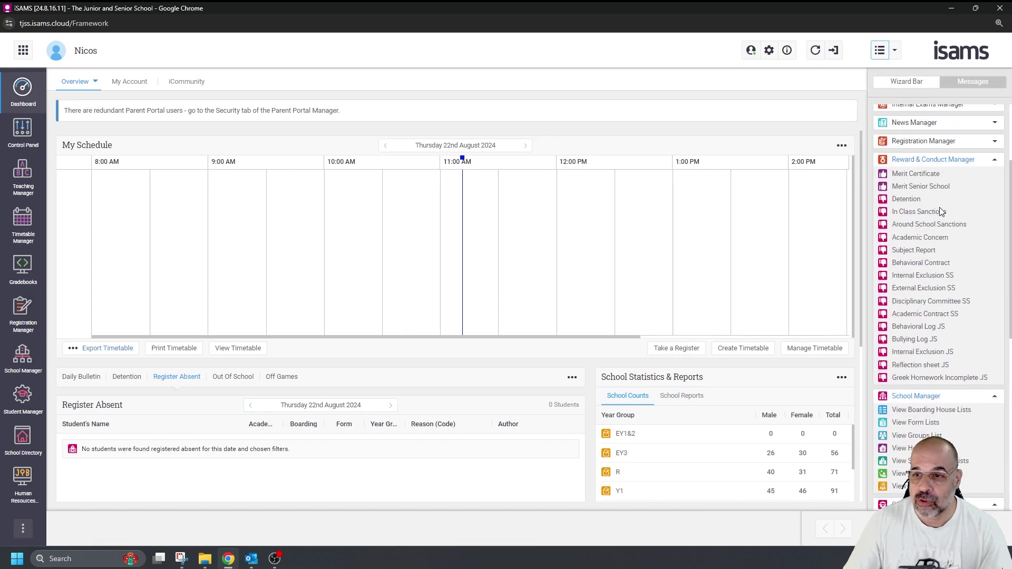
pyautogui.scroll(3, 940, 216)
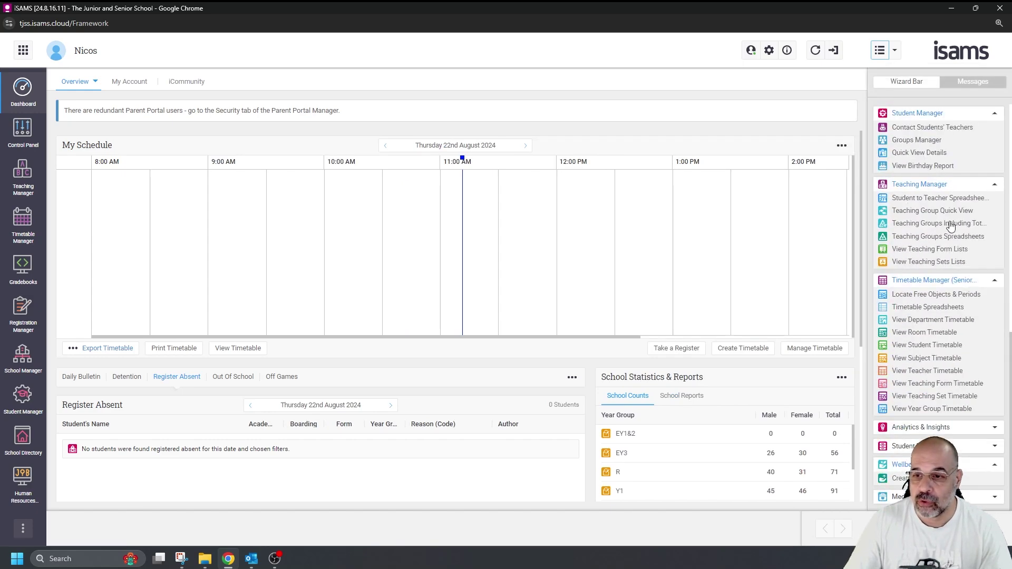
# Step: Start View Teacher Timetable, select the teacher, and choose iCAL (.ICS) export
pyautogui.click(935, 374)
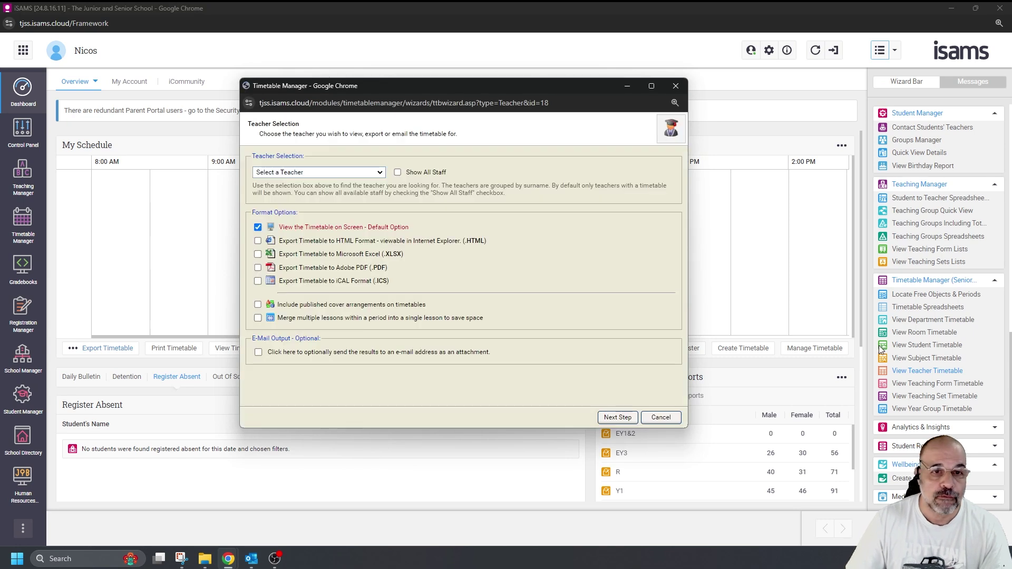
pyautogui.click(380, 172)
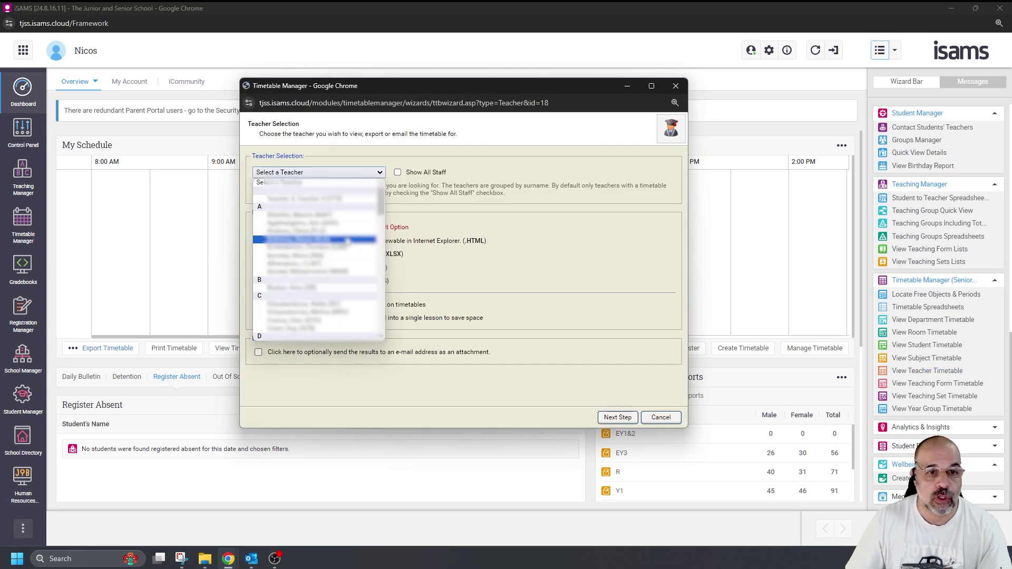
pyautogui.scroll(-10, 316, 258)
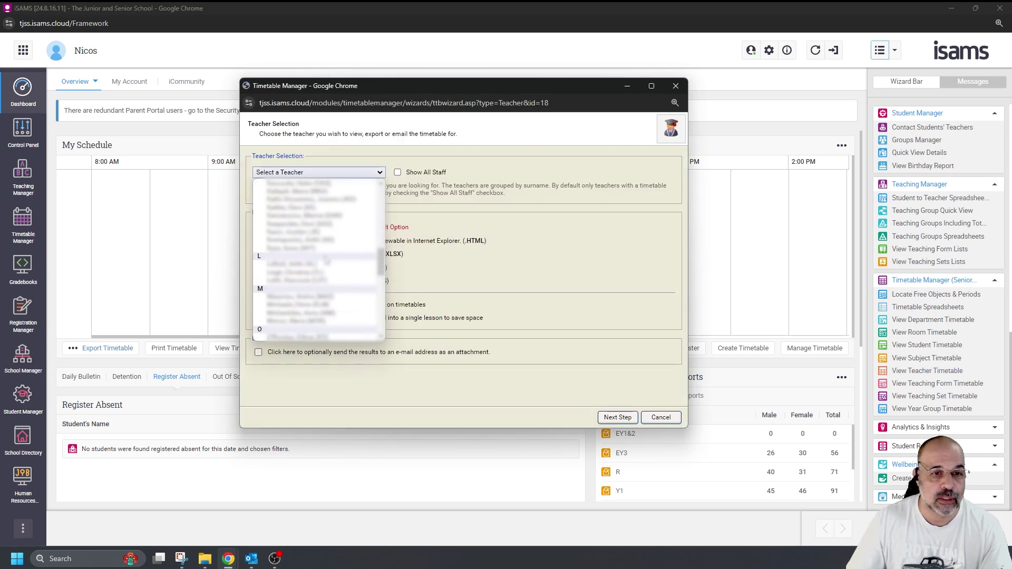
pyautogui.scroll(-5, 315, 232)
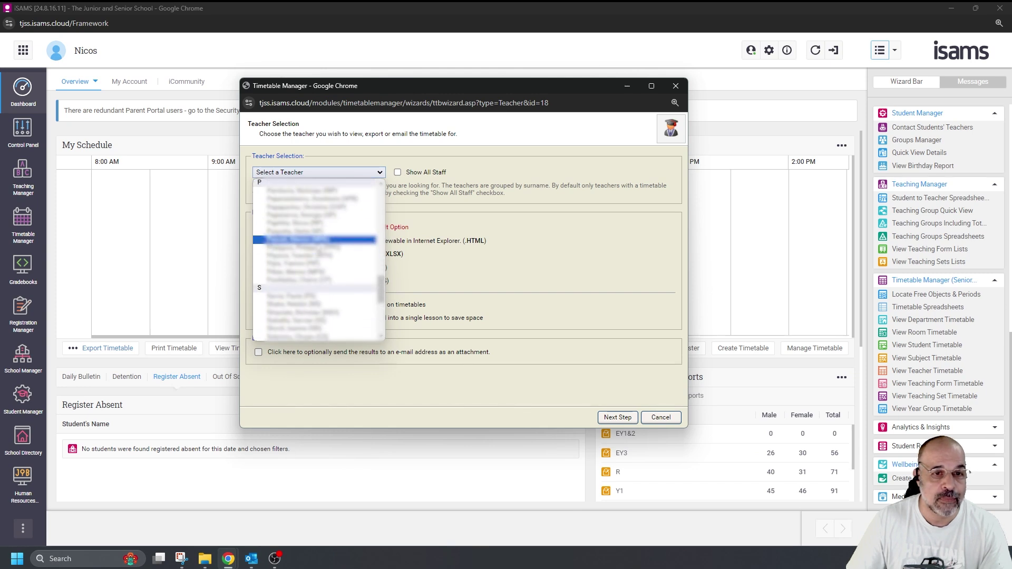
pyautogui.click(314, 224)
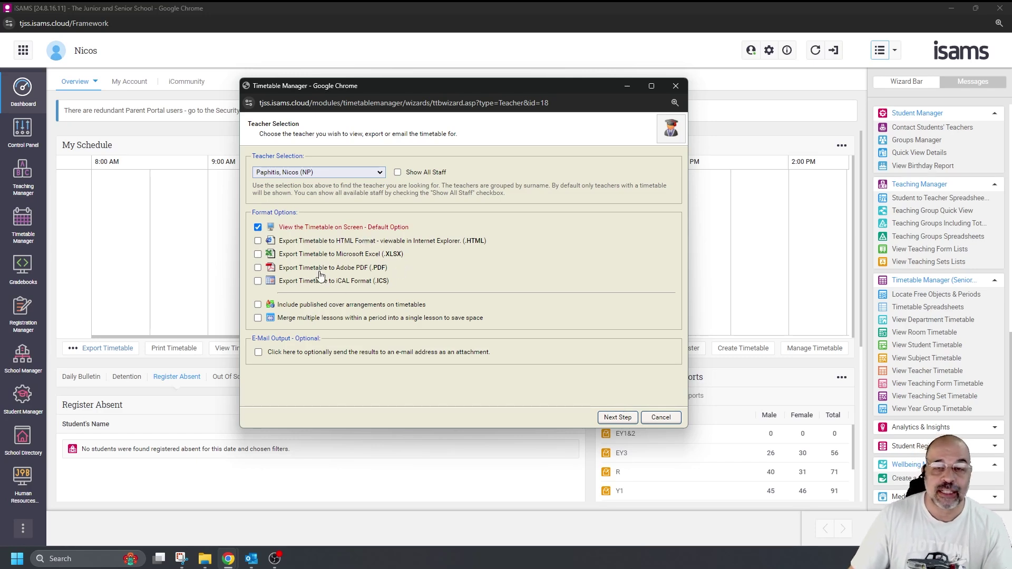
pyautogui.click(258, 281)
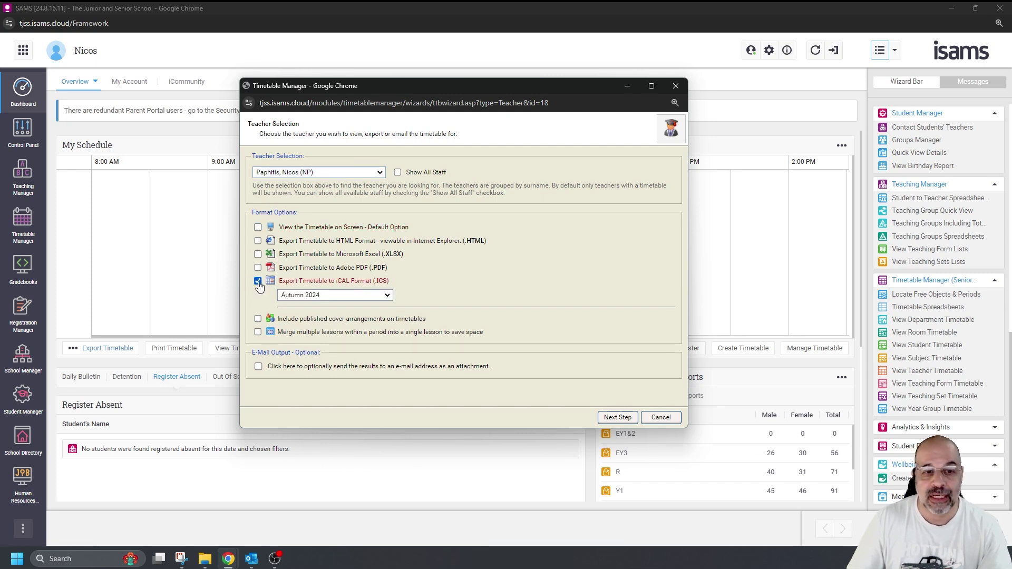
# Step: Choose the Spring 2025 term and generate the iCal export
pyautogui.click(389, 297)
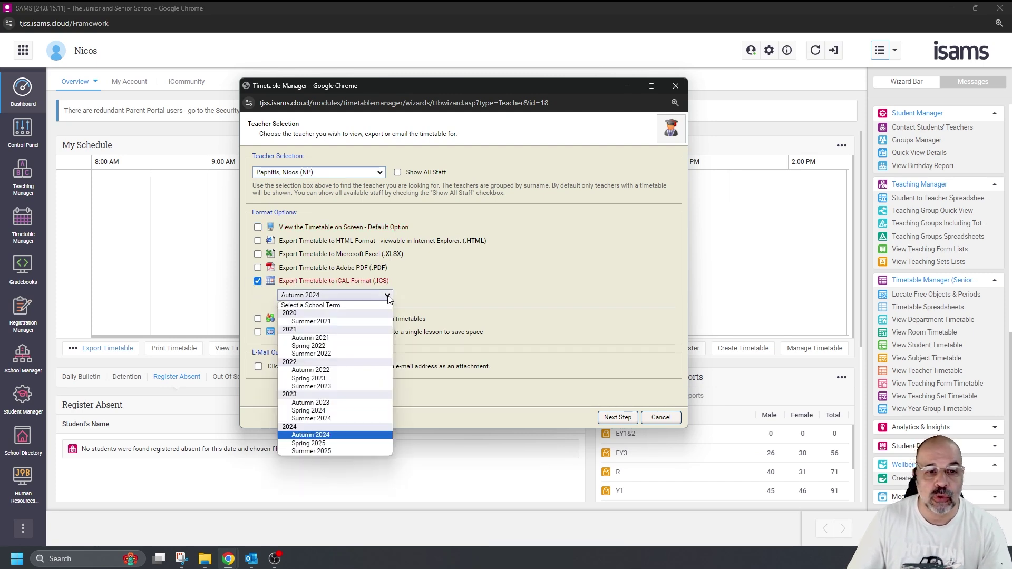
pyautogui.click(318, 446)
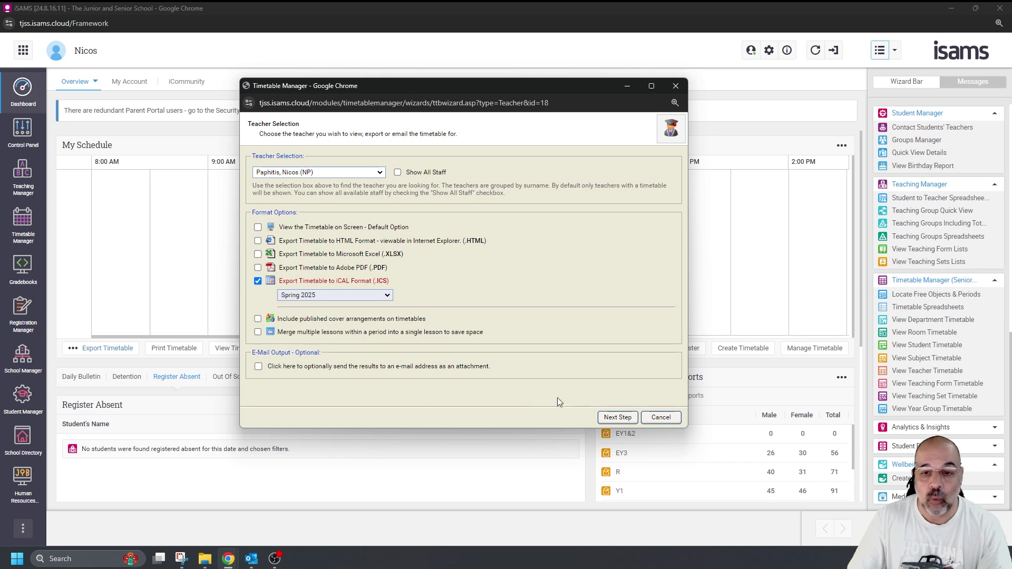
pyautogui.click(618, 417)
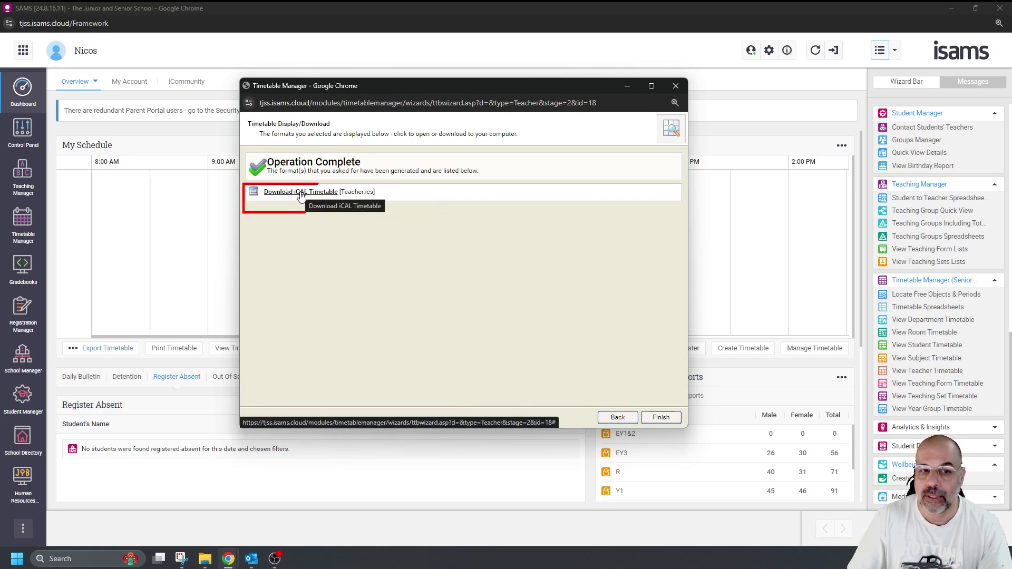
# Step: Download the Spring 2025 Teacher.ics, dismiss the popup, and close the timetable wizard
pyautogui.click(301, 192)
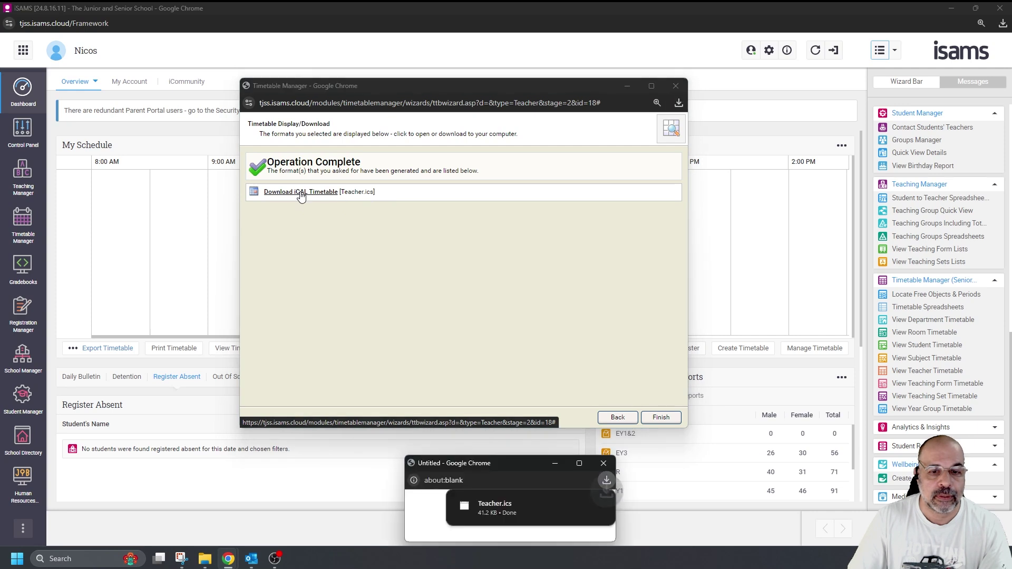
pyautogui.moveTo(526, 464); pyautogui.dragTo(488, 289)
pyautogui.click(567, 291)
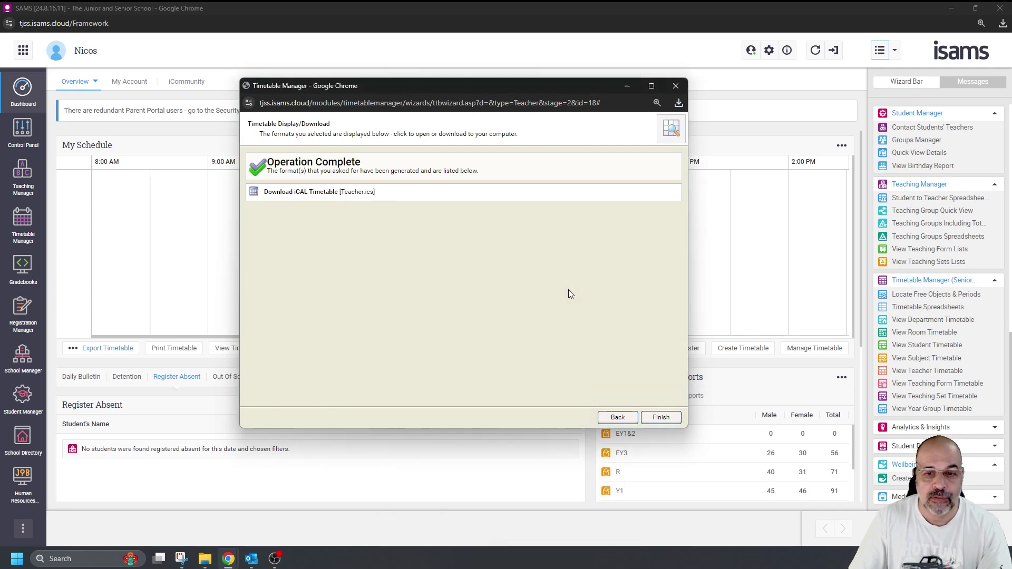
pyautogui.click(616, 419)
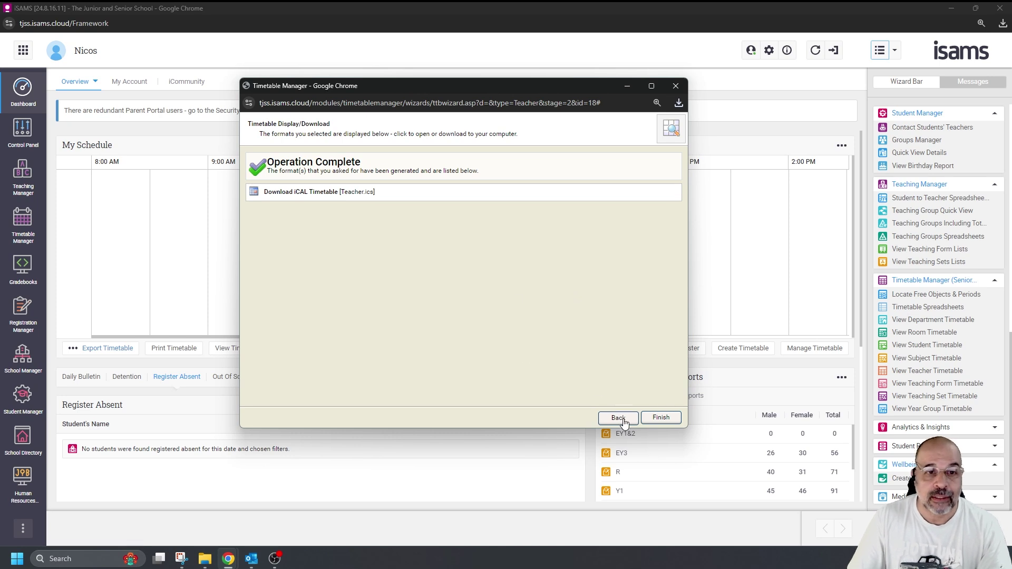
pyautogui.click(321, 269)
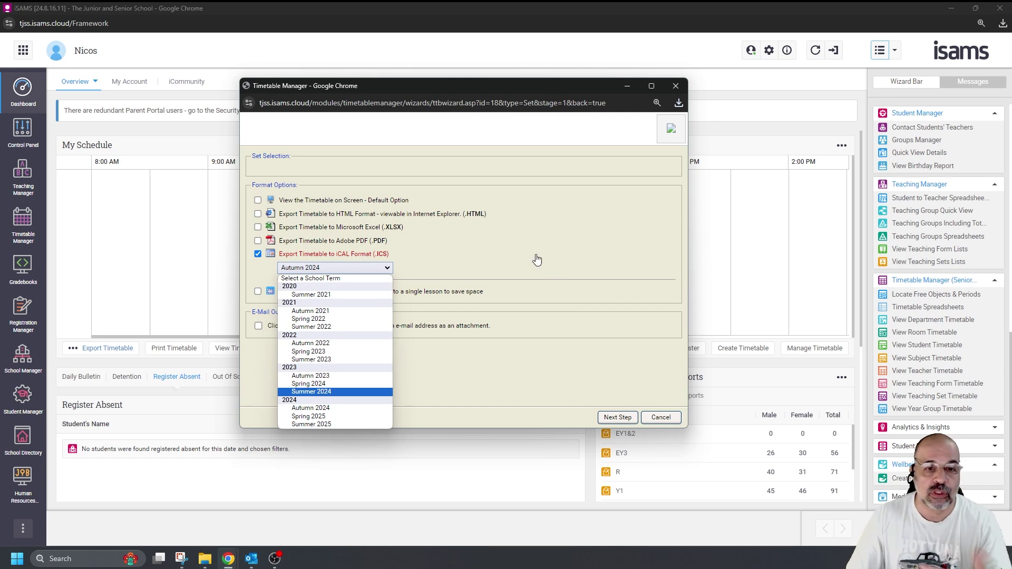
pyautogui.click(675, 86)
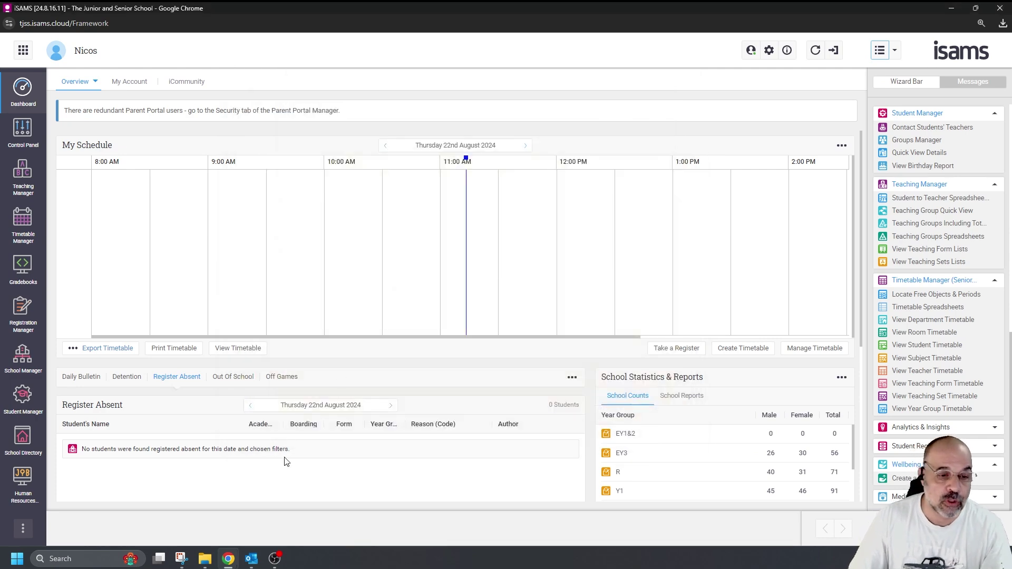
pyautogui.click(205, 559)
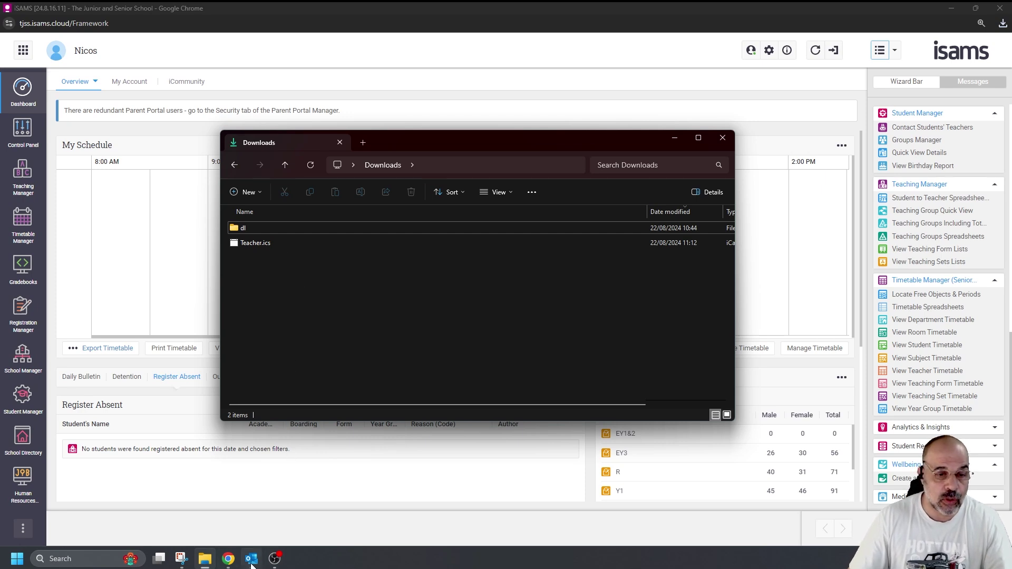
pyautogui.moveTo(252, 564)
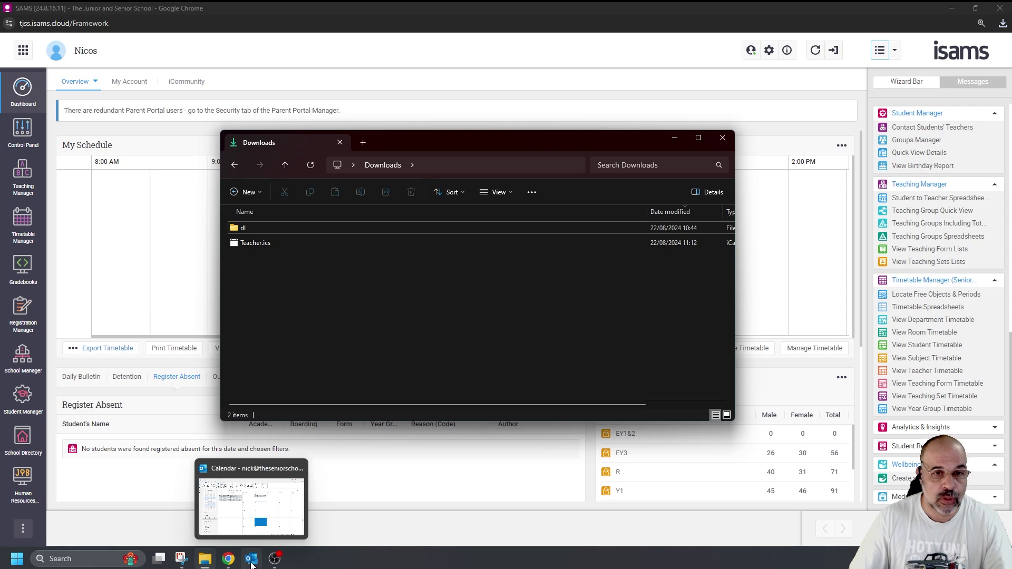
pyautogui.click(252, 561)
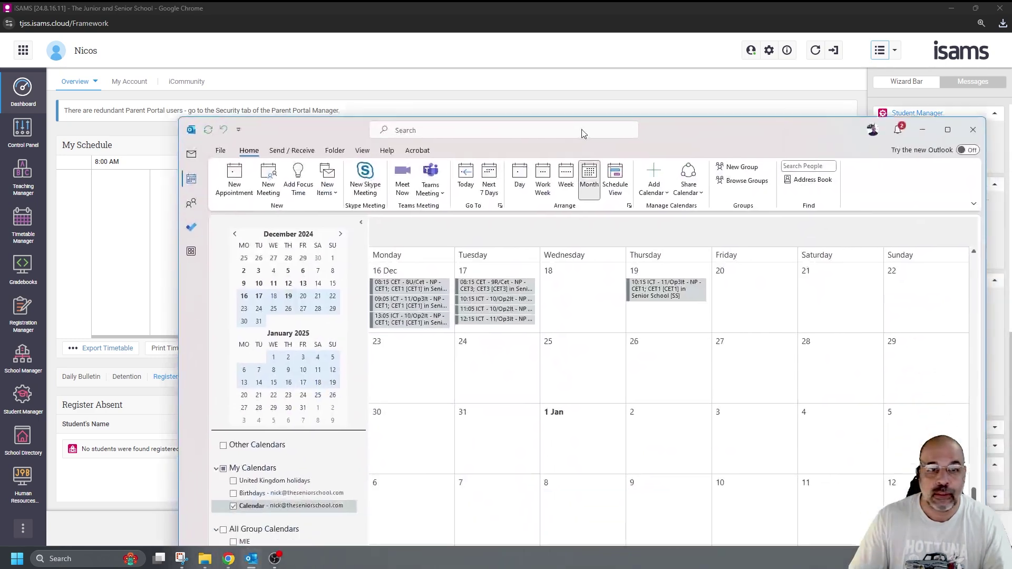
pyautogui.moveTo(724, 123); pyautogui.dragTo(634, 57)
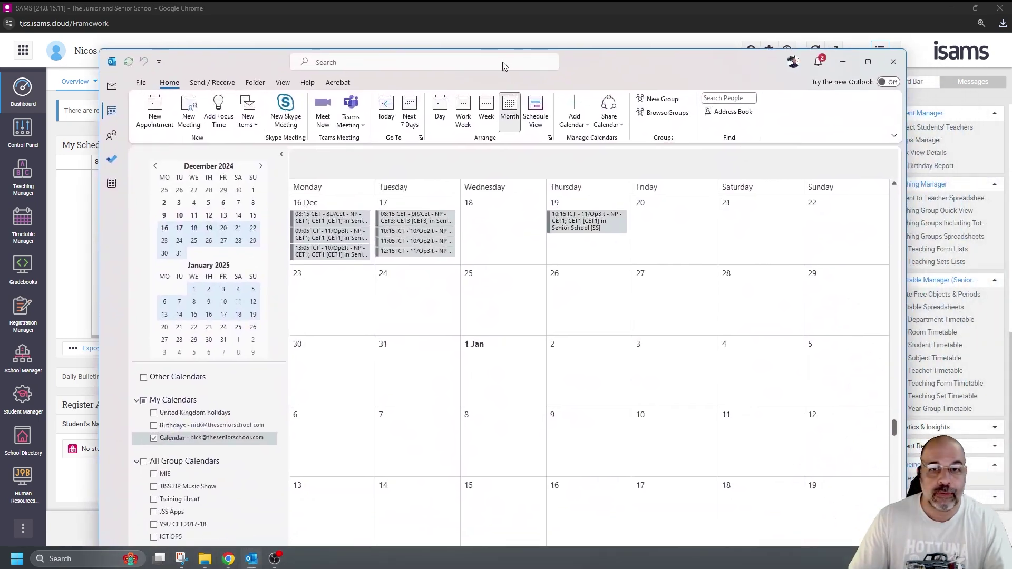
pyautogui.doubleClick(630, 57)
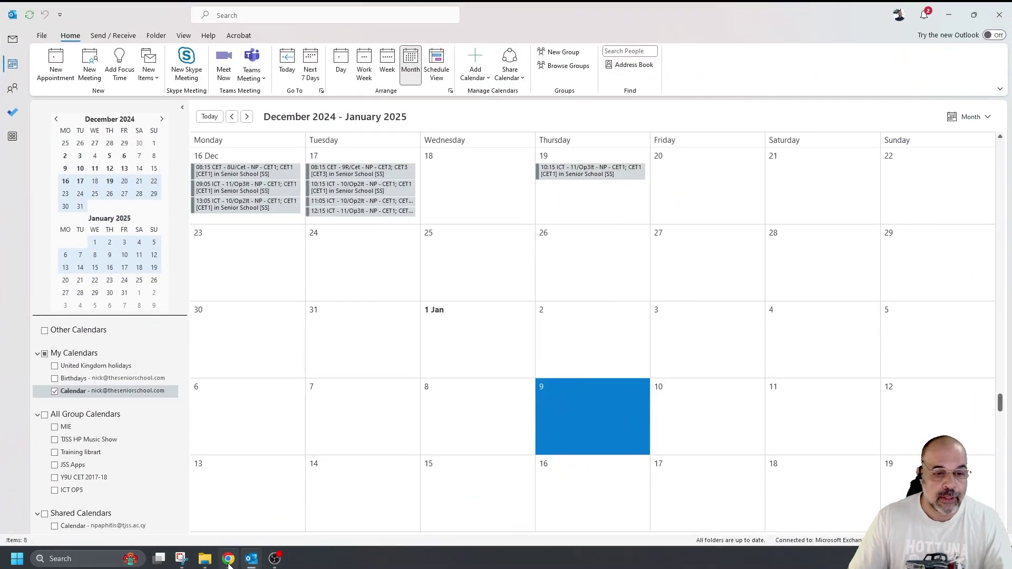
# Step: Position the Downloads window over the calendar and open Teacher.ics
pyautogui.moveTo(205, 560)
pyautogui.click(213, 519)
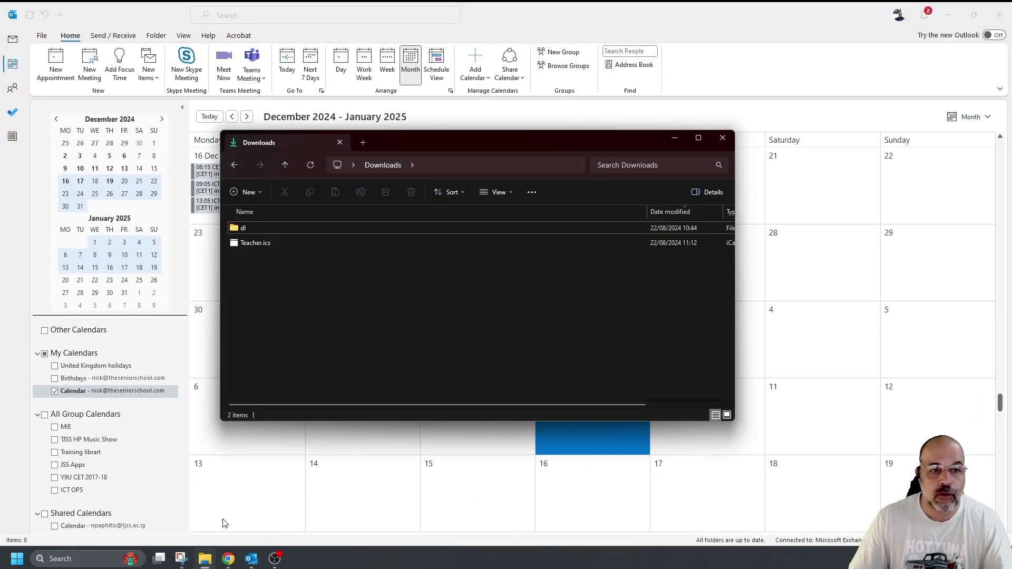
pyautogui.moveTo(544, 142); pyautogui.dragTo(742, 198)
pyautogui.scroll(-3, 353, 255)
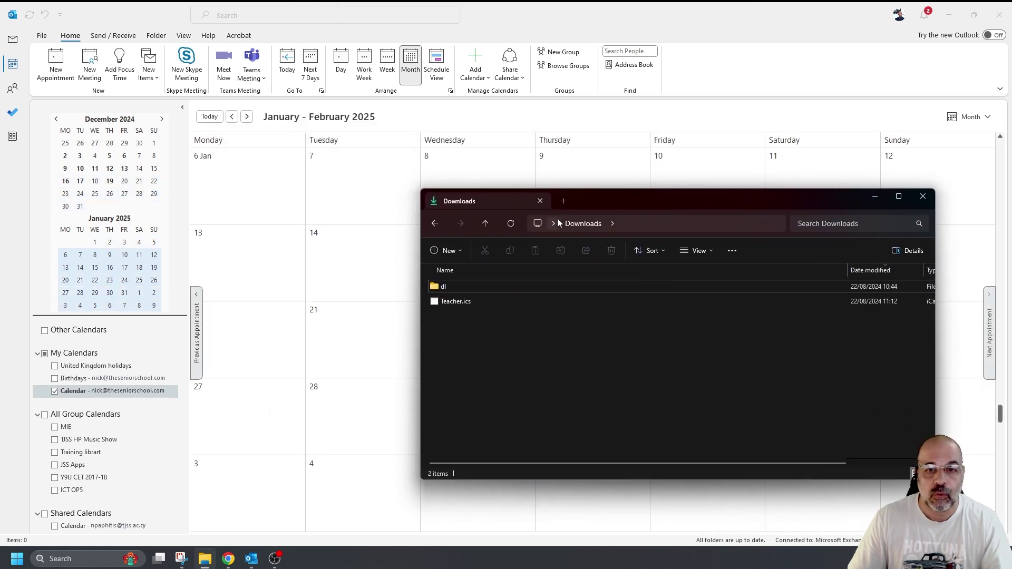
pyautogui.moveTo(627, 197); pyautogui.dragTo(668, 149)
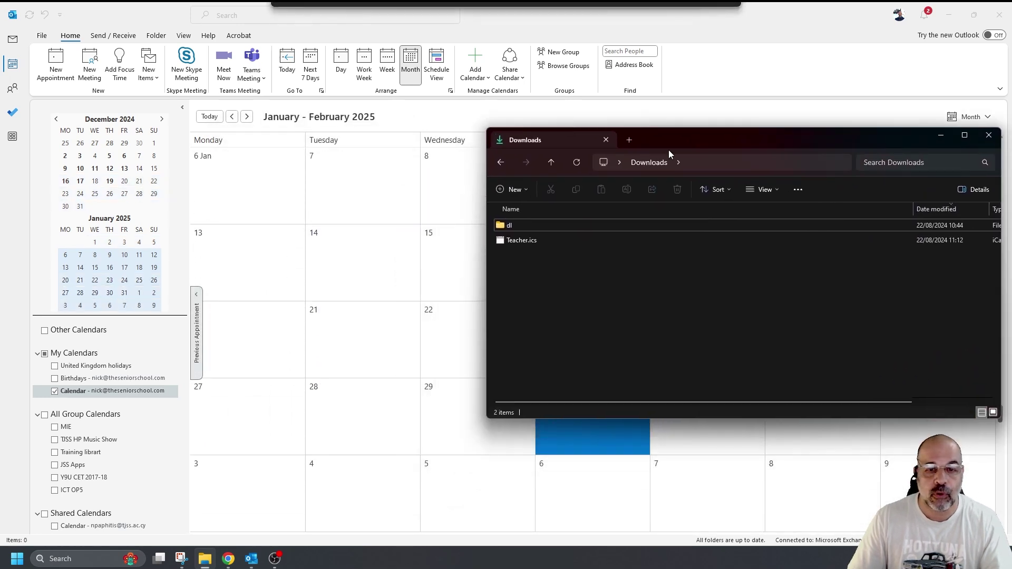
pyautogui.doubleClick(529, 240)
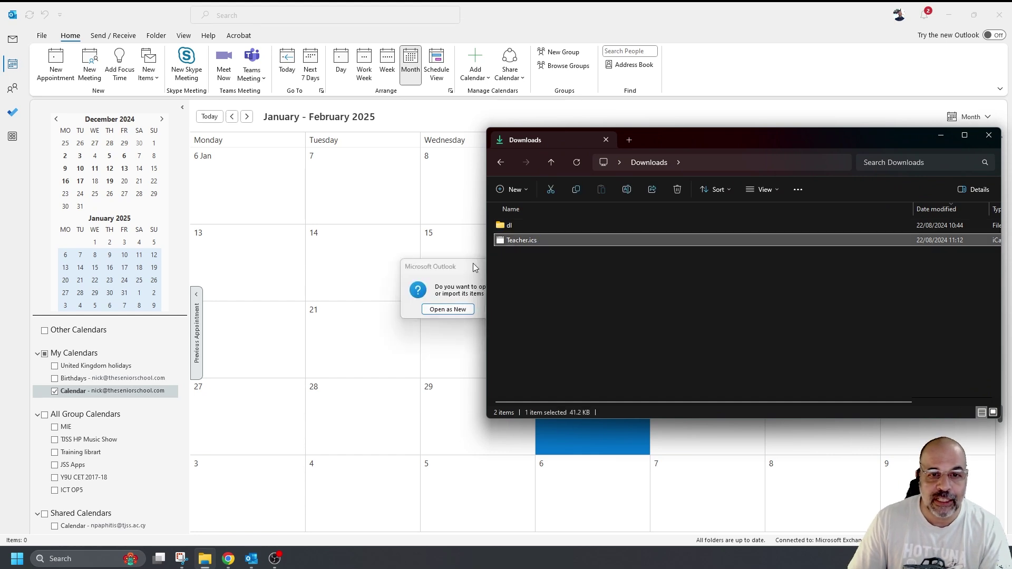
# Step: Import Teacher.ics into the existing main Outlook calendar
pyautogui.click(472, 267)
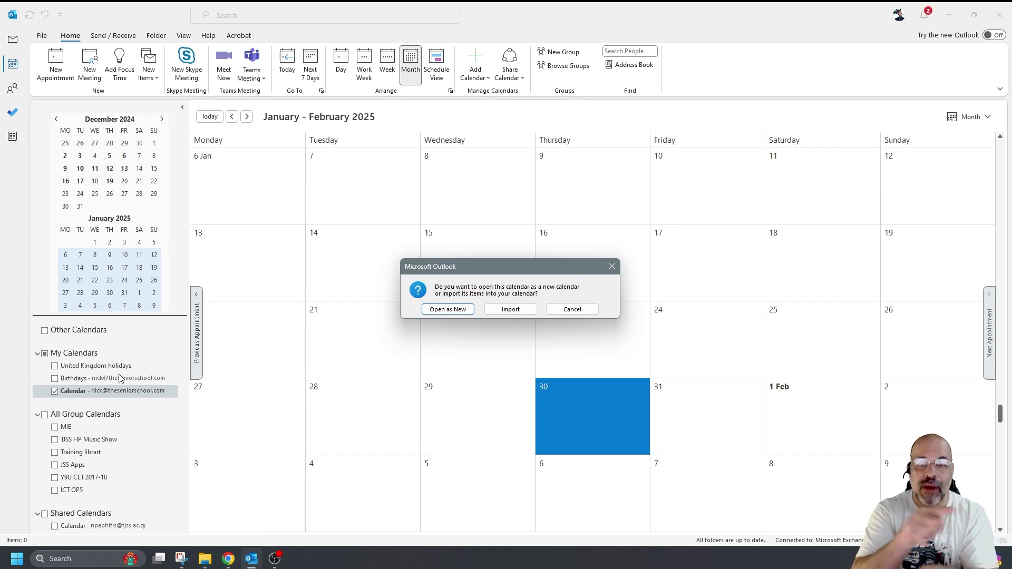
pyautogui.click(522, 311)
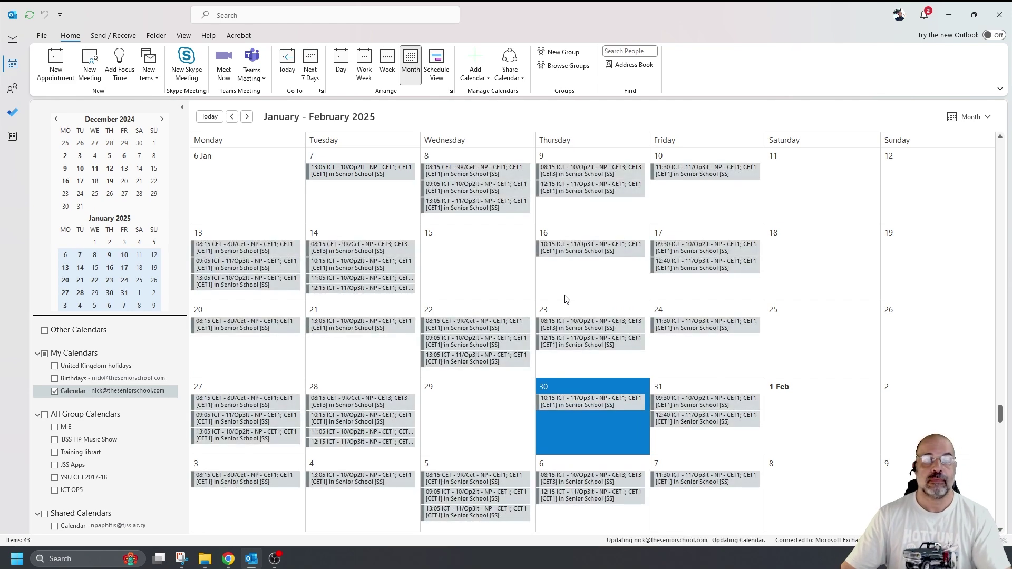
# Step: Scroll the calendar to confirm the imported lessons continue into March 2025
pyautogui.scroll(-4, 487, 255)
pyautogui.scroll(-6, 487, 254)
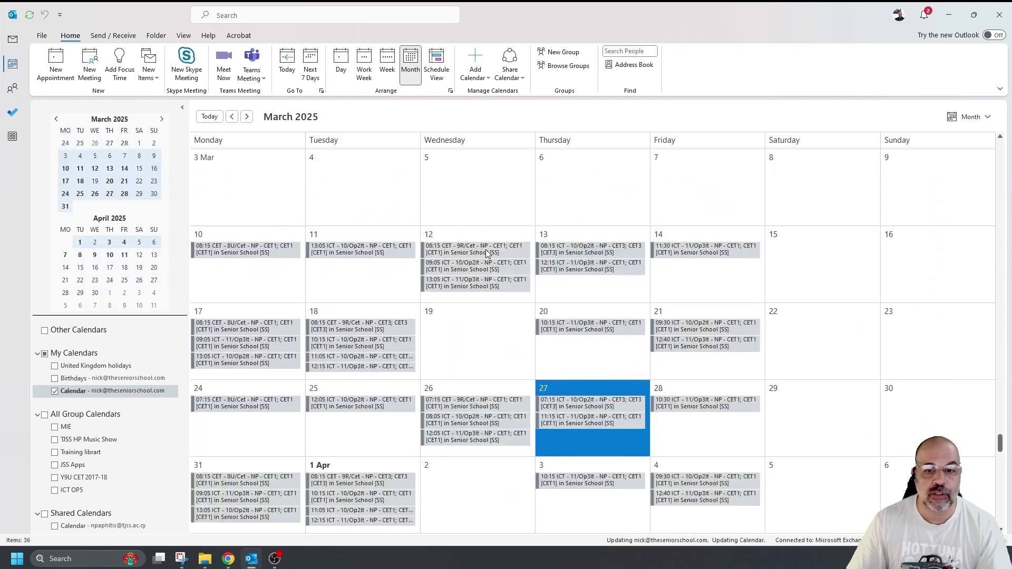
pyautogui.scroll(4, 487, 254)
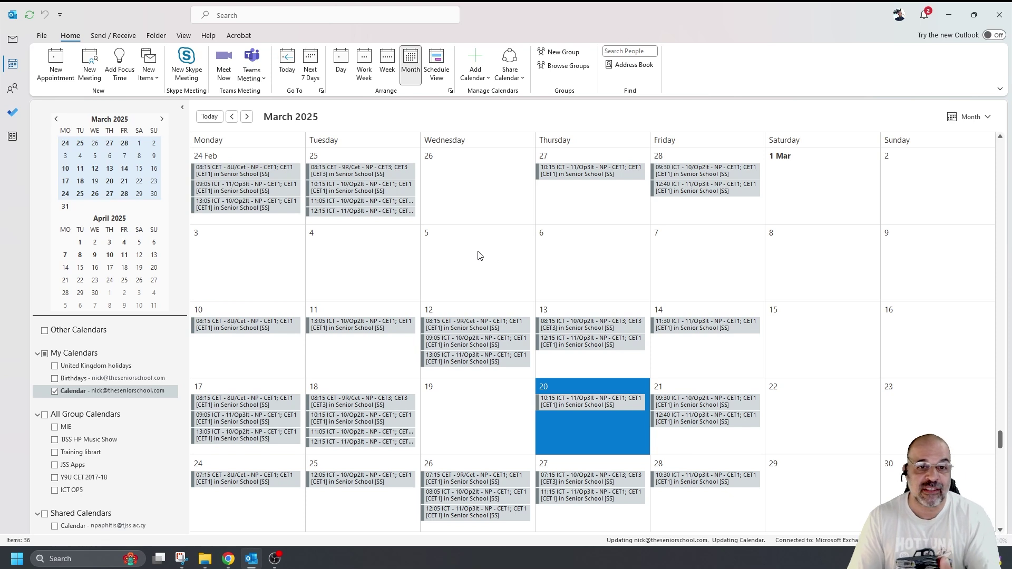
# Step: Delete Teacher.ics from Downloads and switch back to the iSAMS dashboard
pyautogui.moveTo(203, 557)
pyautogui.click(257, 504)
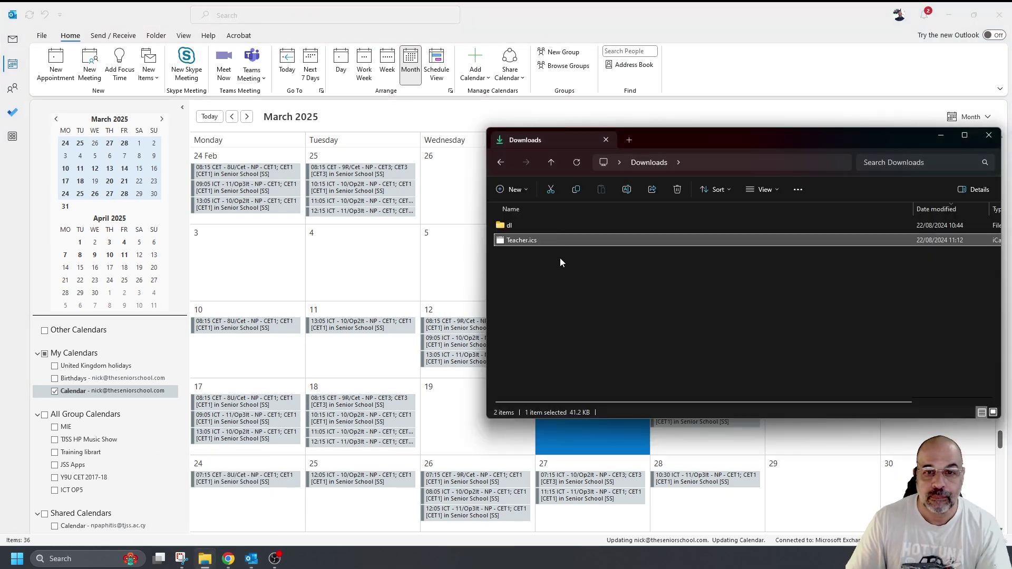
pyautogui.press('Delete')
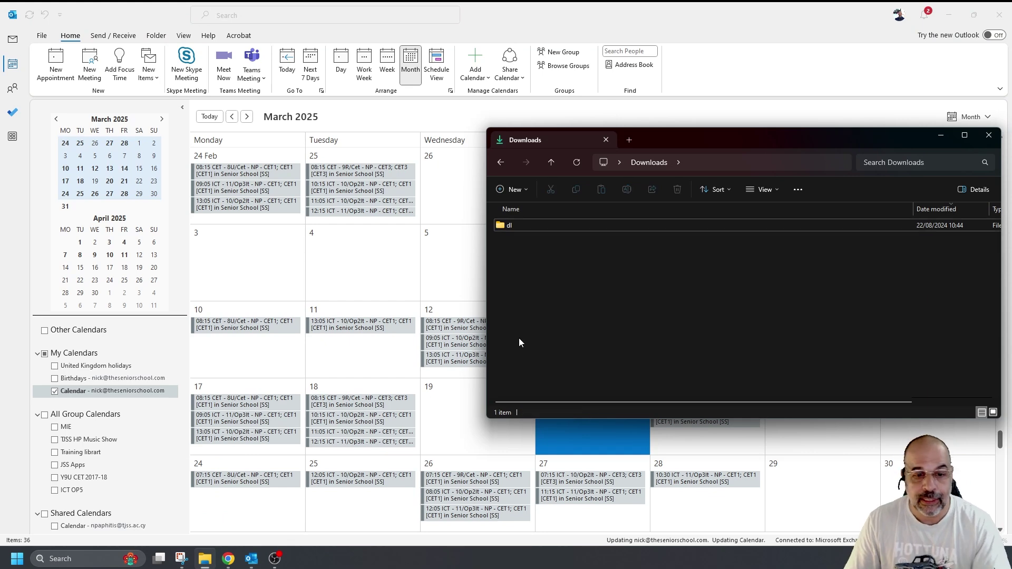
pyautogui.click(229, 559)
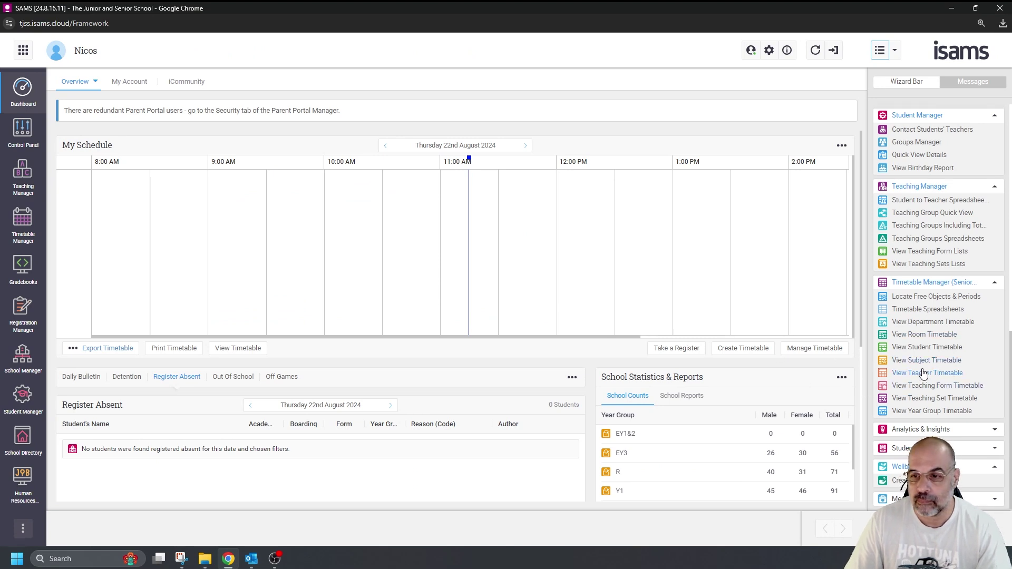
# Step: Start the teacher timetable wizard, select the teacher, and choose iCal export
pyautogui.click(923, 373)
pyautogui.click(375, 173)
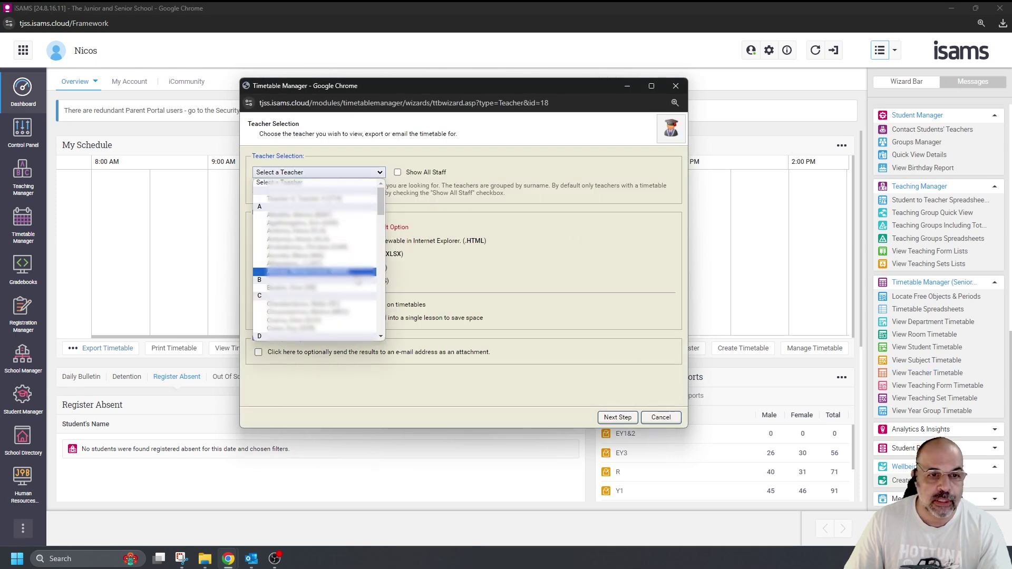
pyautogui.scroll(-5, 357, 283)
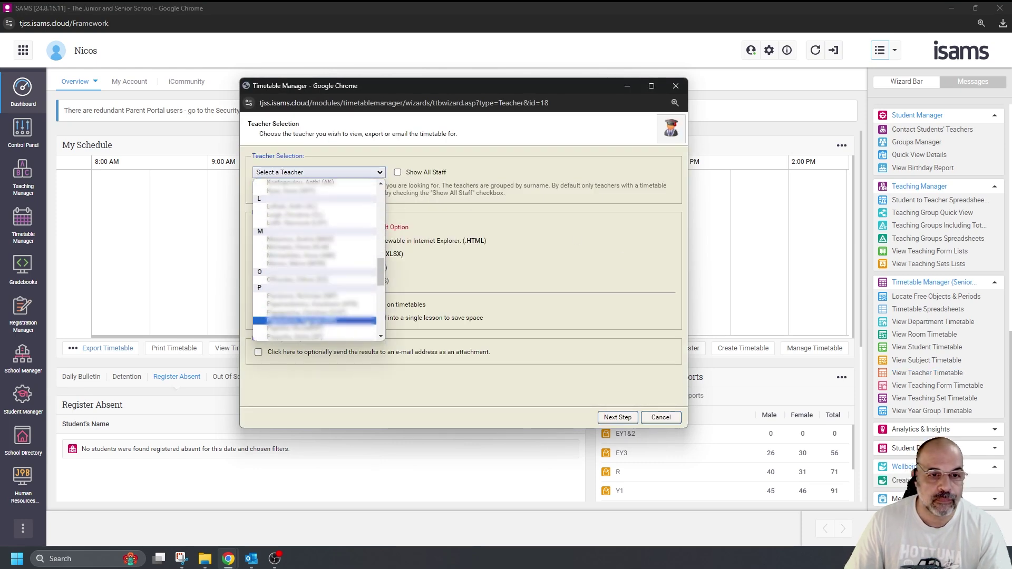
pyautogui.click(309, 320)
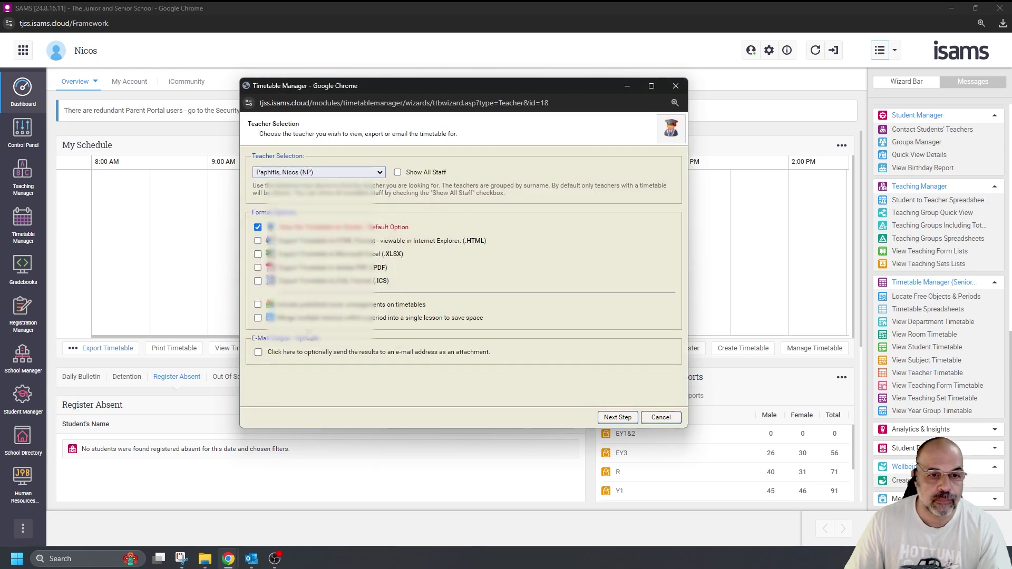
pyautogui.click(257, 281)
# Step: Choose Summer 2025, generate the export, and download Teacher.ics
pyautogui.click(333, 296)
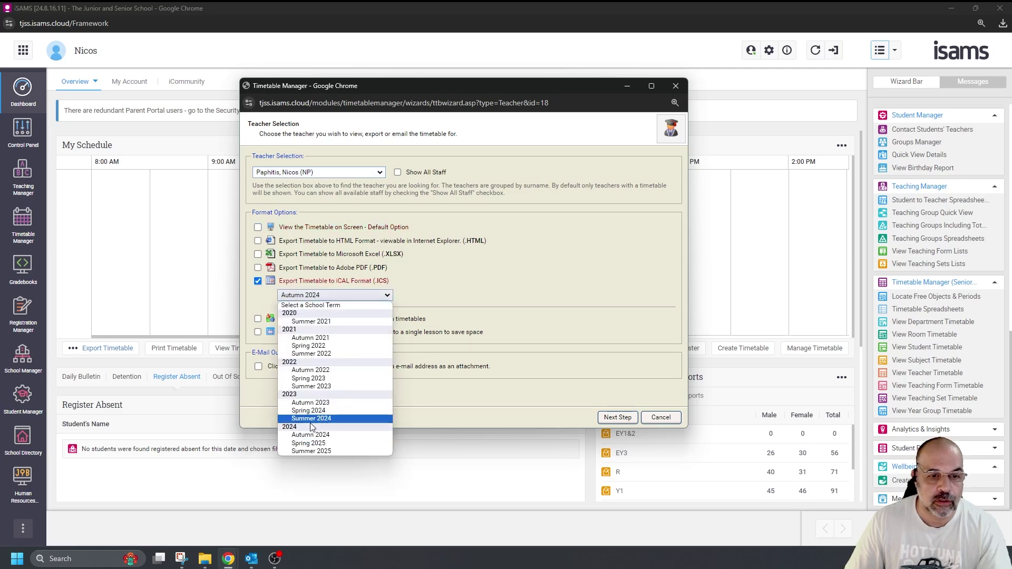
pyautogui.click(312, 451)
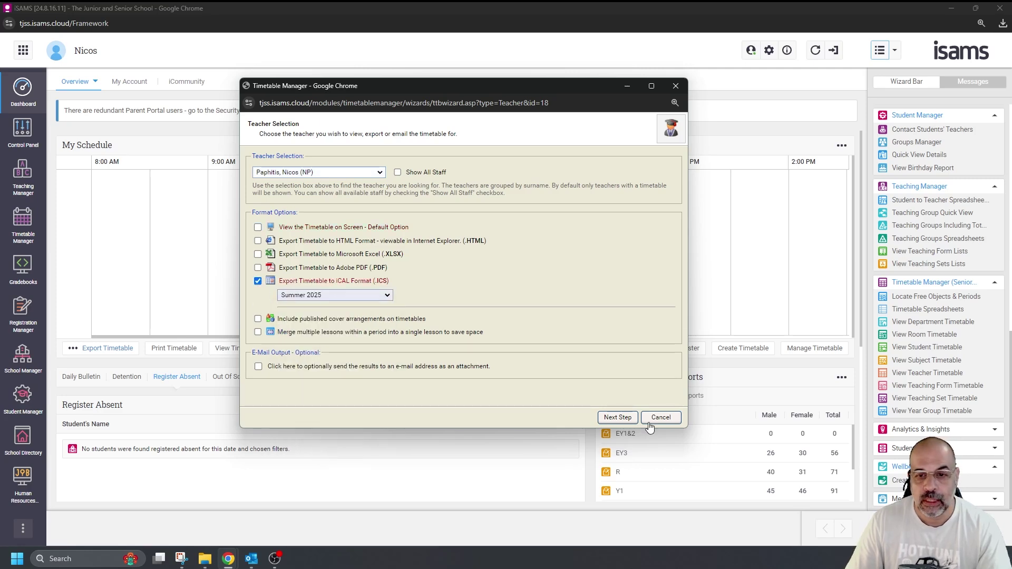
pyautogui.click(621, 417)
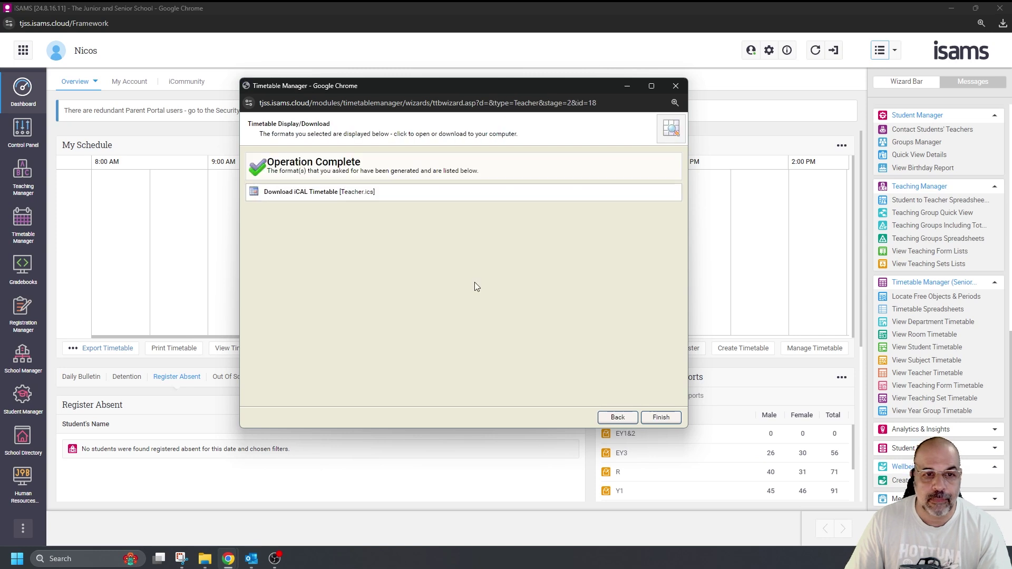
pyautogui.click(337, 194)
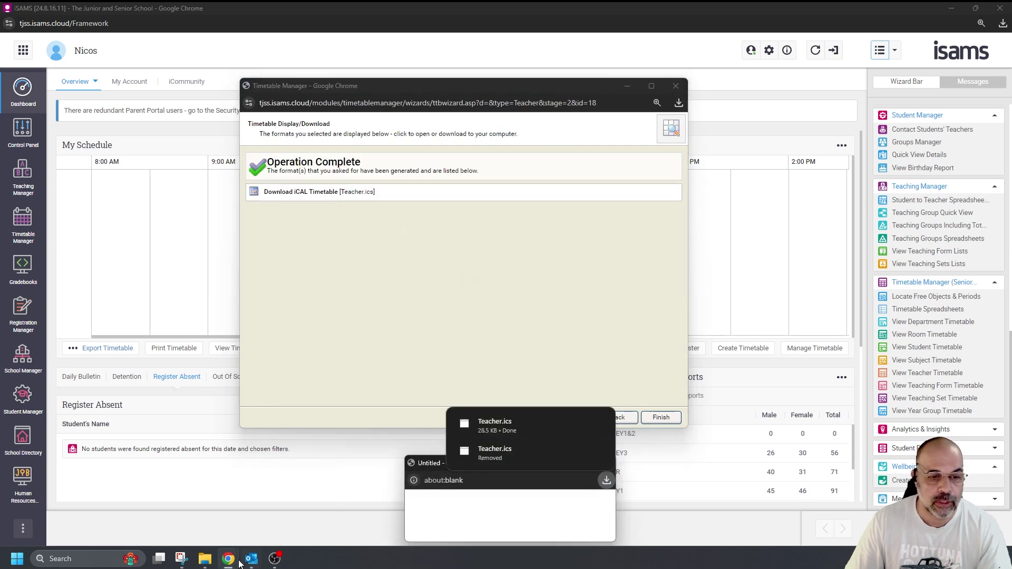
# Step: Open the new Teacher.ics from Downloads and bring up Outlook's open-or-import prompt
pyautogui.click(205, 559)
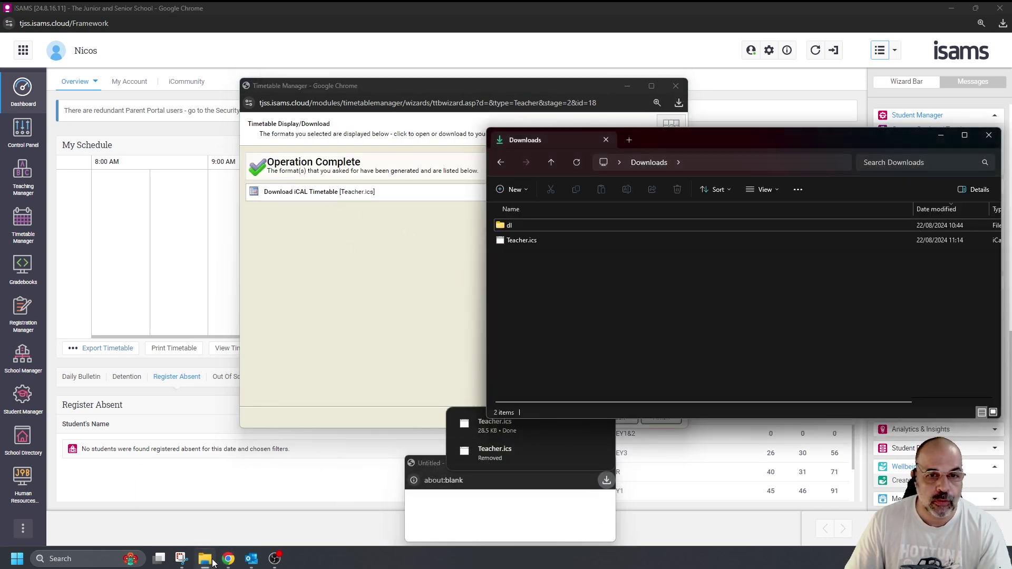
pyautogui.doubleClick(523, 241)
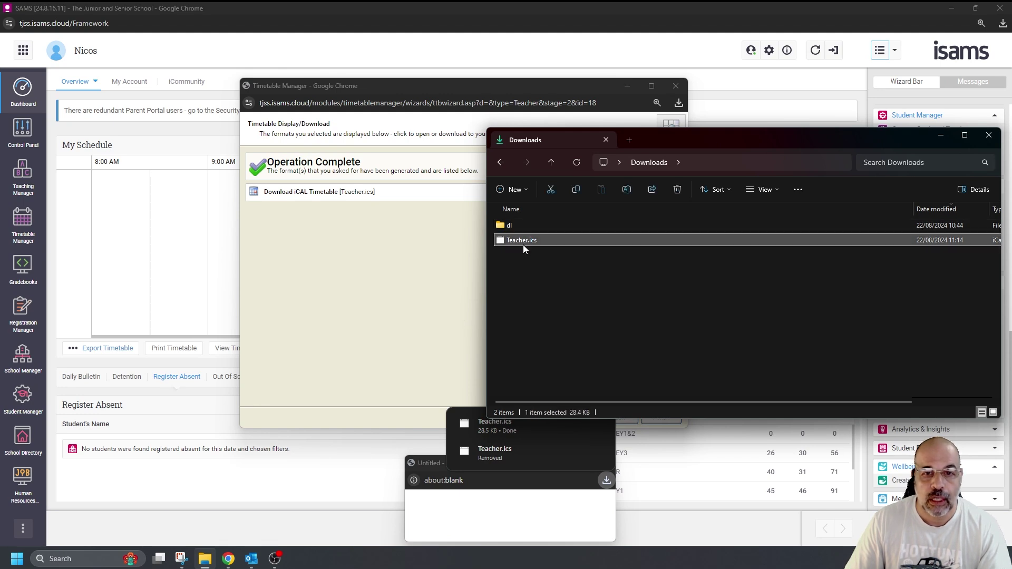
pyautogui.click(633, 88)
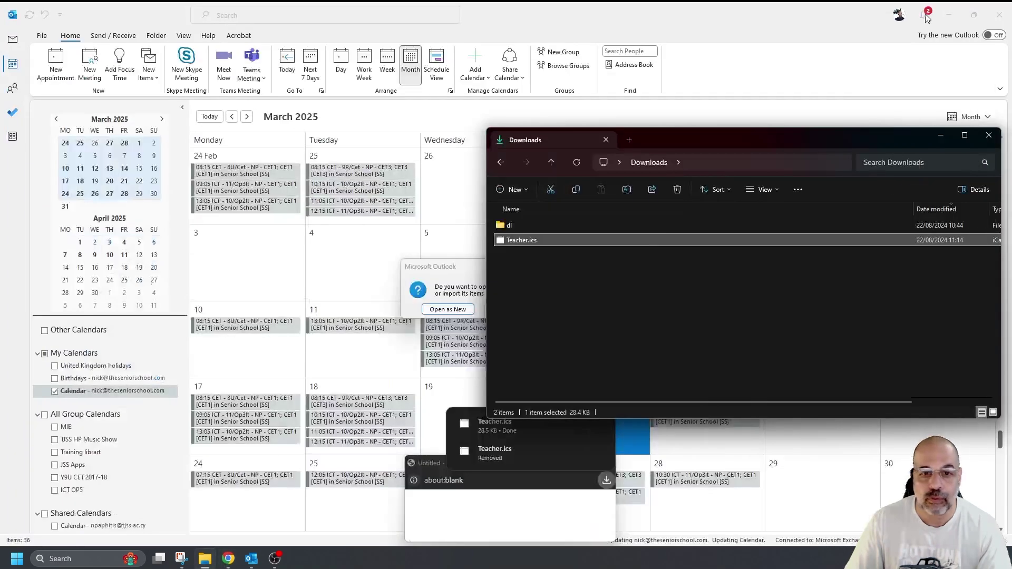
pyautogui.click(469, 277)
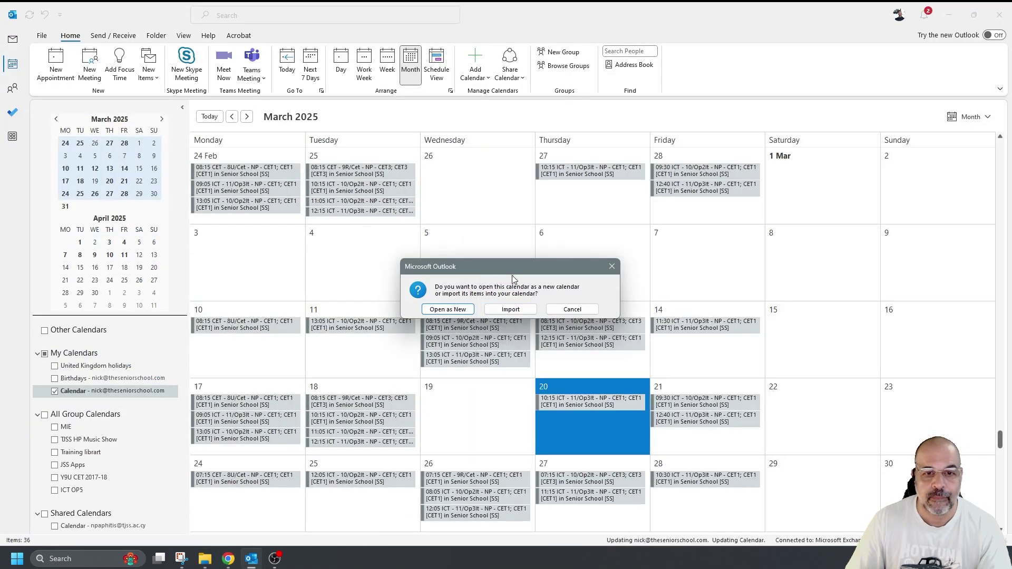
# Step: Import the Summer 2025 ICT and CET lessons into the existing calendar, then check May–June 2025
pyautogui.click(510, 309)
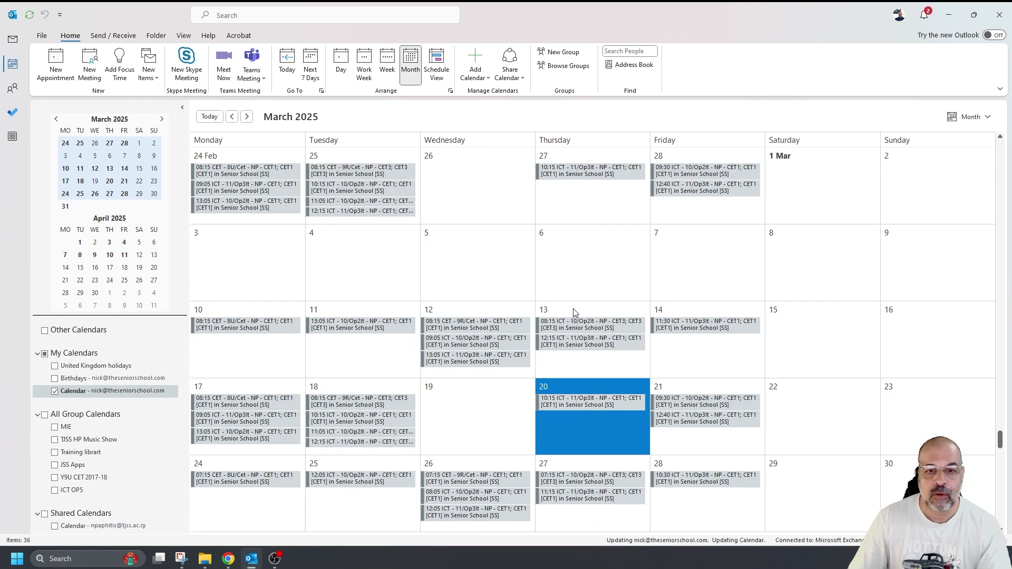
pyautogui.scroll(-2, 594, 307)
pyautogui.scroll(-13, 594, 307)
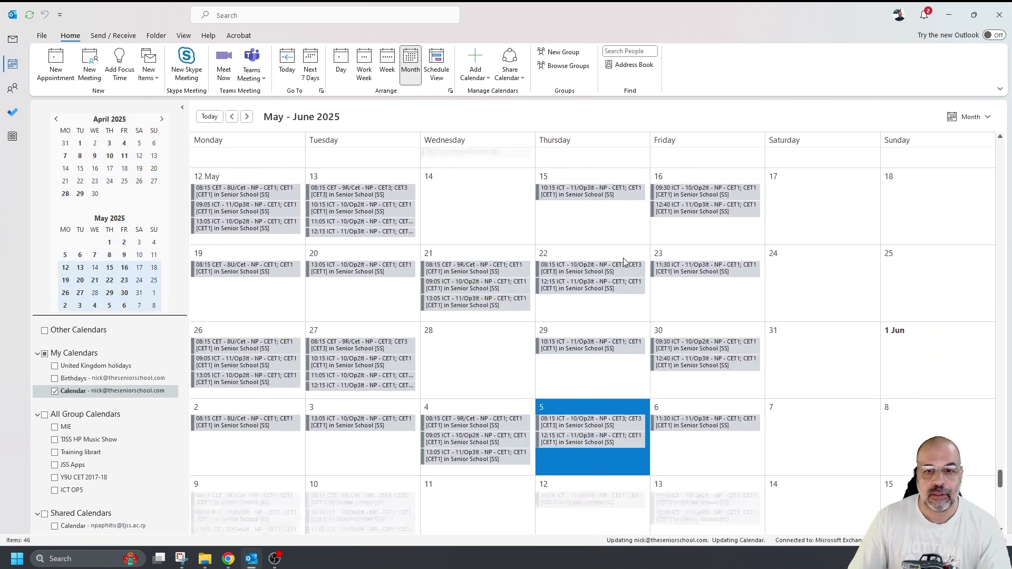
pyautogui.scroll(-2, 625, 262)
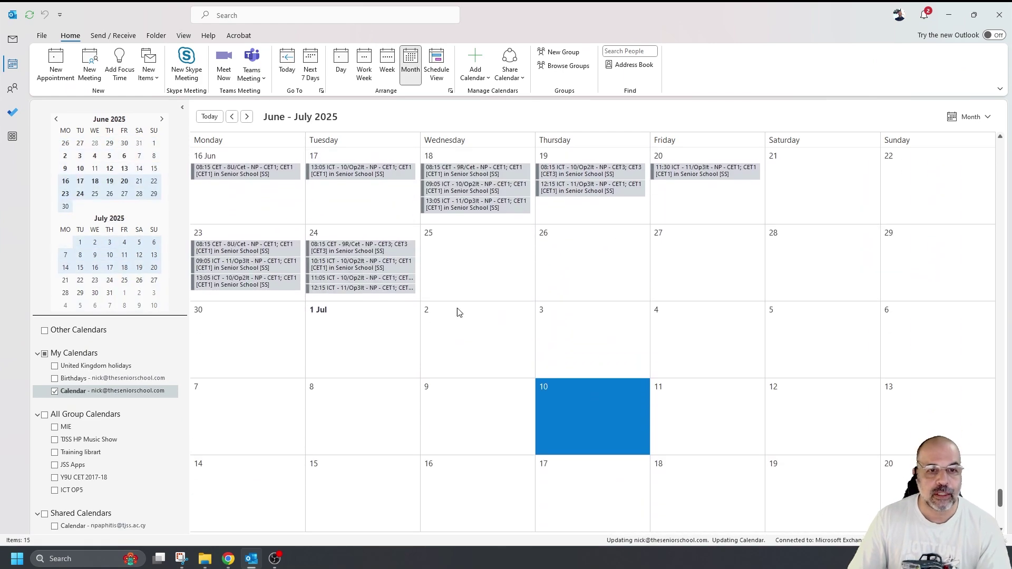
pyautogui.scroll(1, 374, 280)
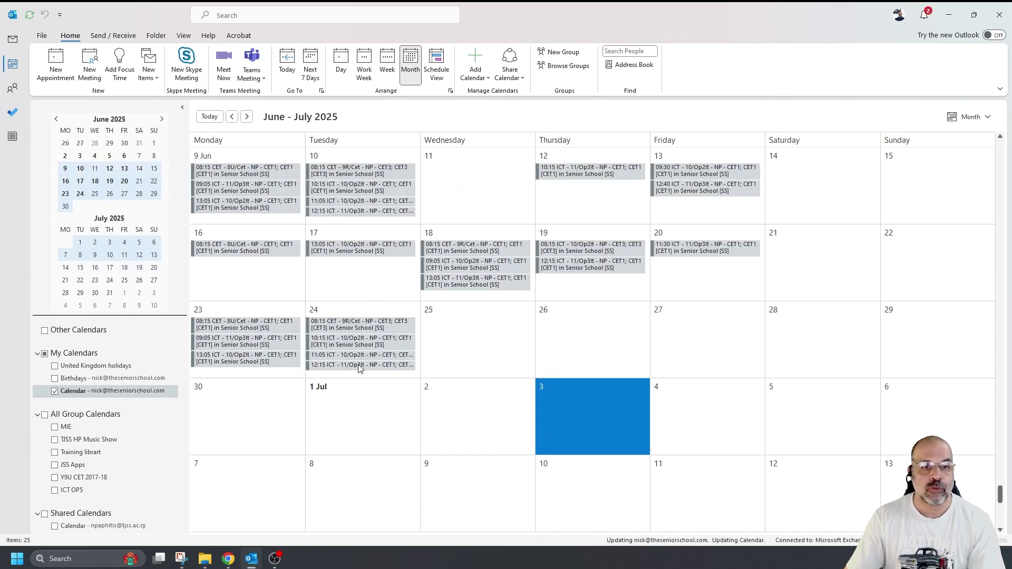
pyautogui.moveTo(370, 360)
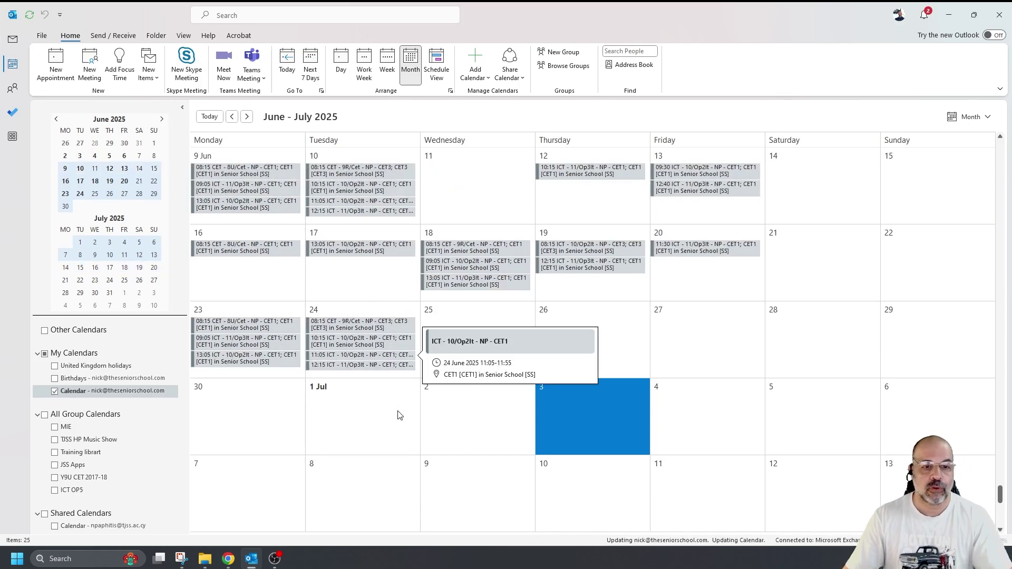